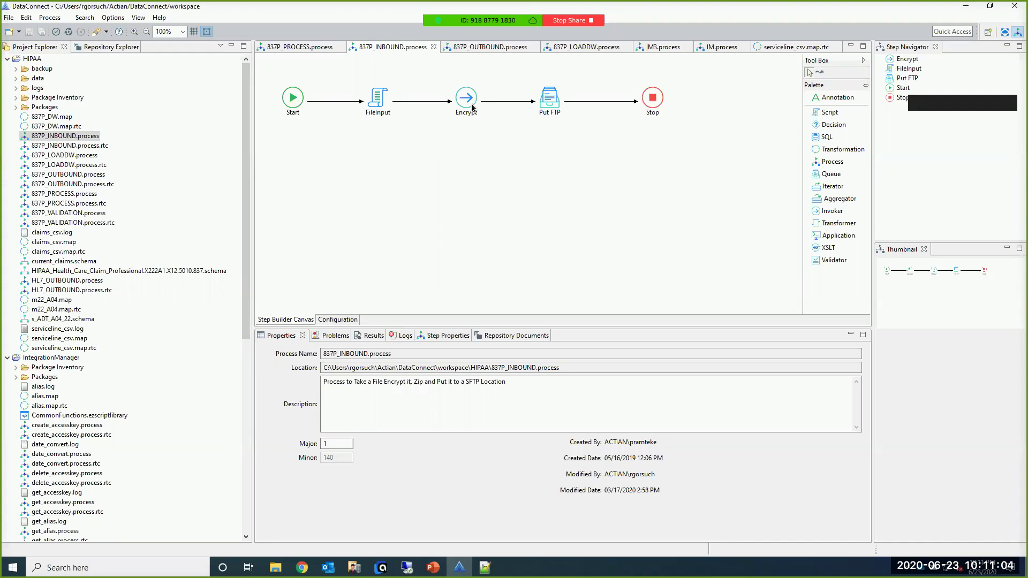
- Review the 837P_OUTBOUND and 837P_LOADDW processes and the source, target and field mapping of the serviceline_csv map
click(471, 47)
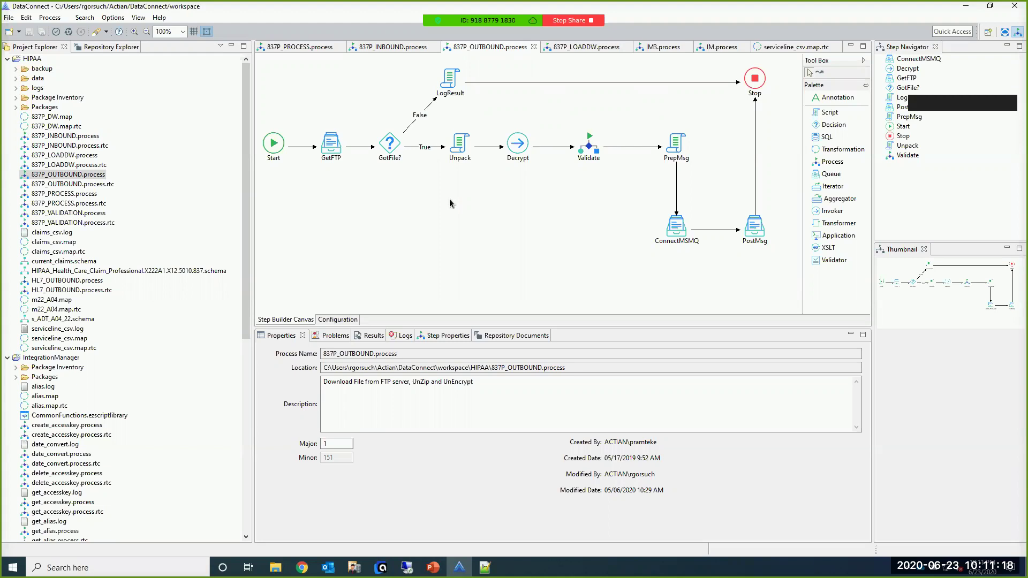
click(563, 47)
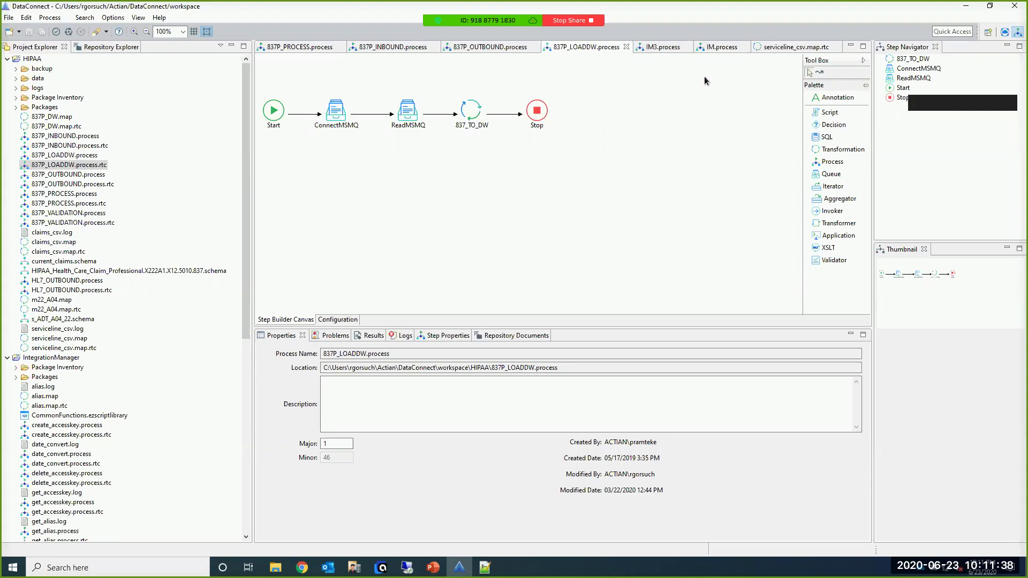
click(764, 45)
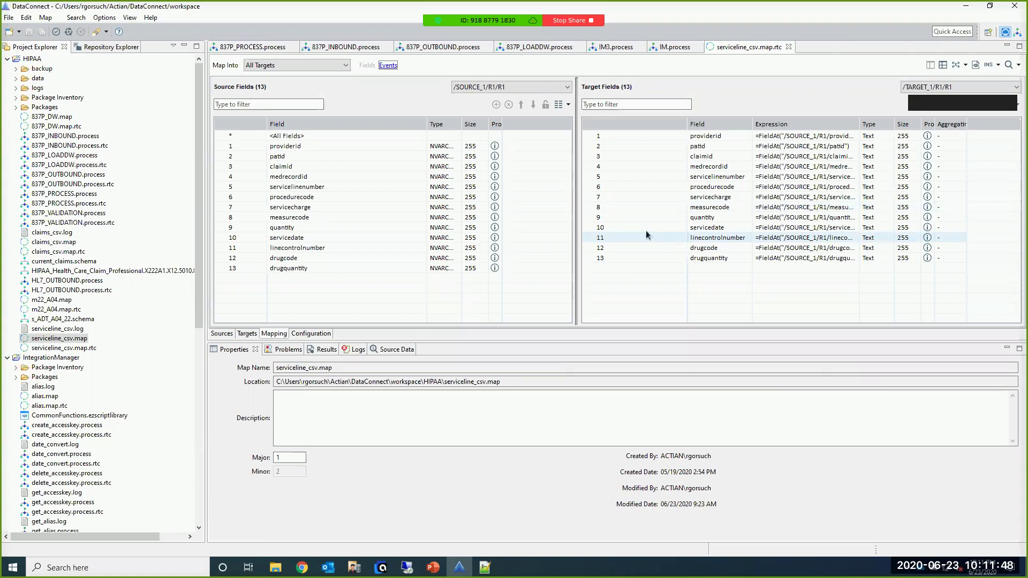
click(221, 333)
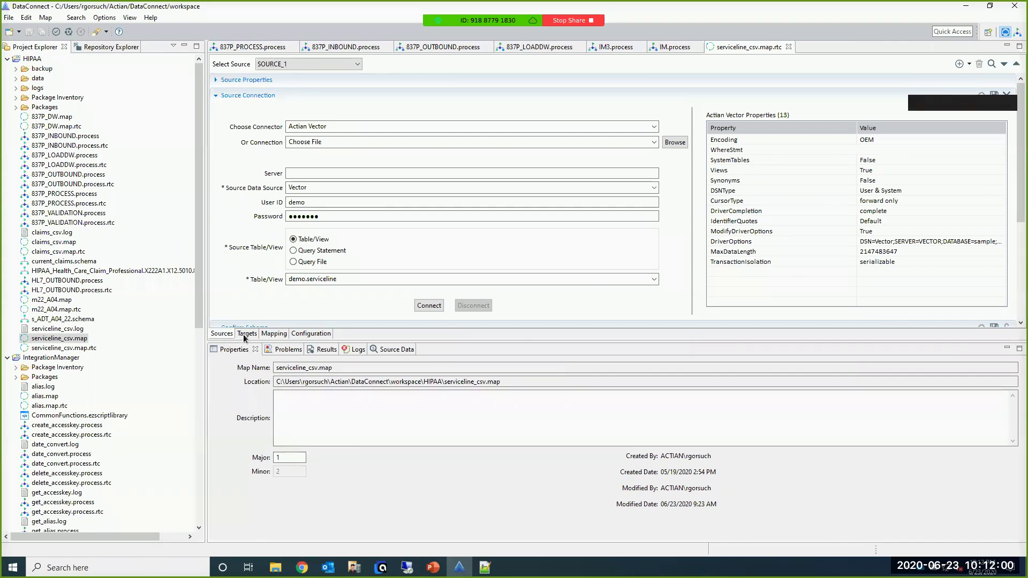
click(245, 335)
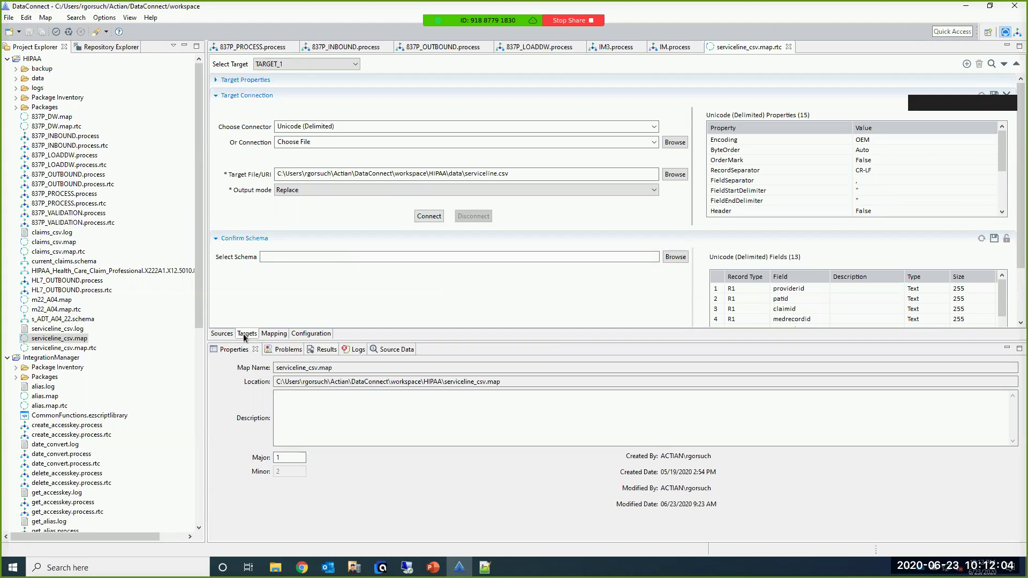
click(270, 335)
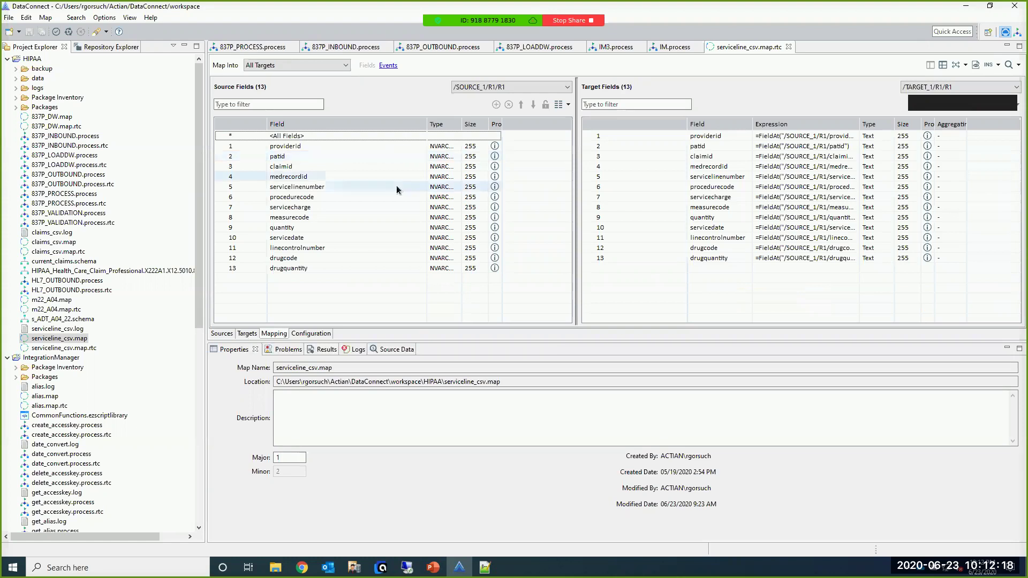
- Validate and run the serviceline_csv map, allowing serviceline.csv to be overwritten, and view the execution log
click(56, 32)
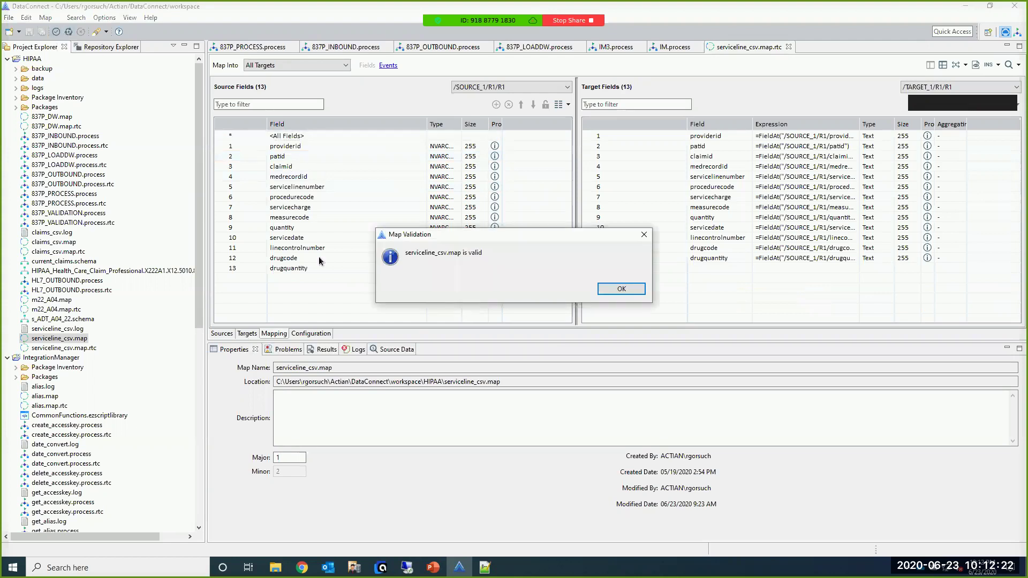
click(614, 291)
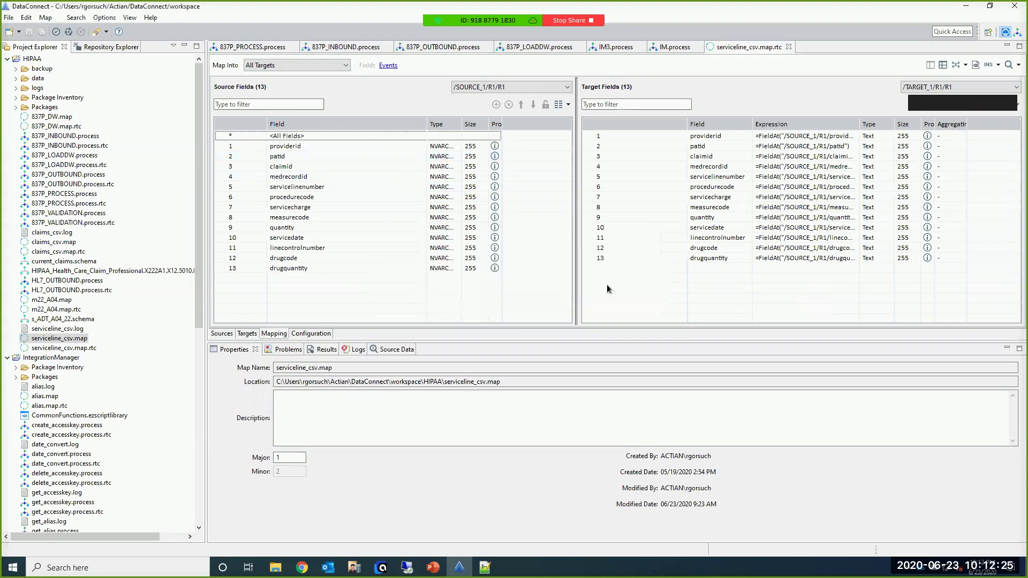
click(69, 32)
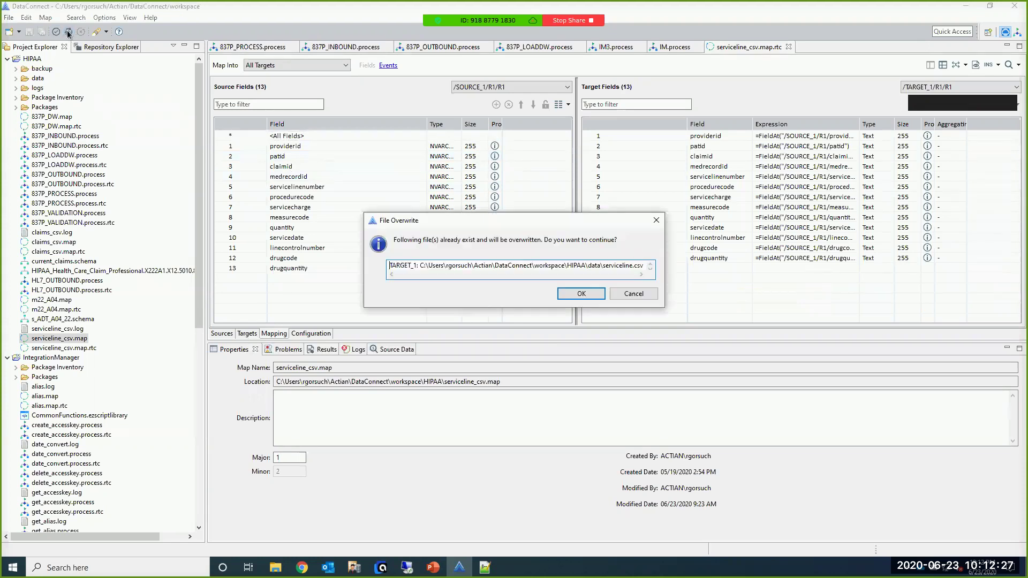
click(573, 298)
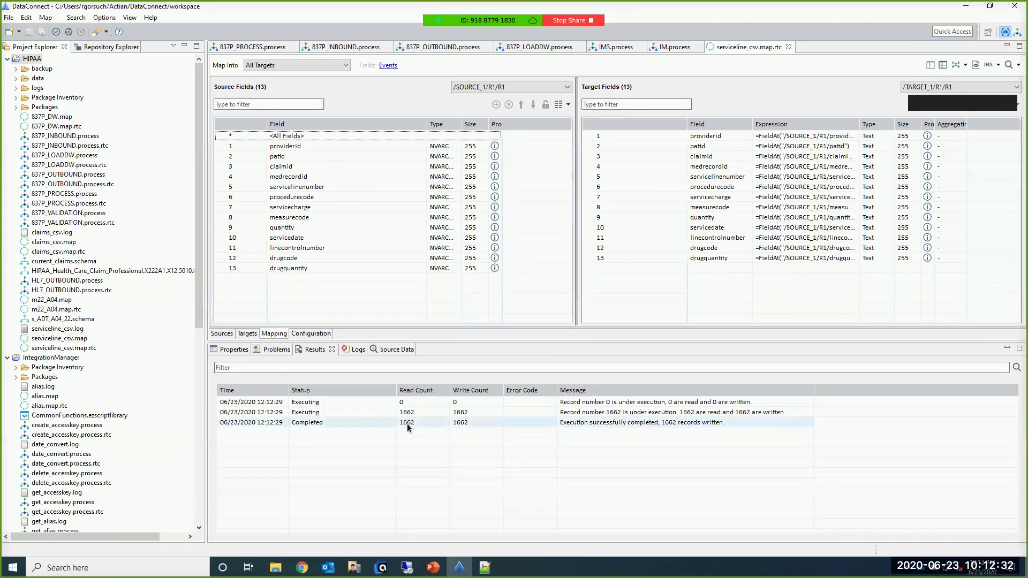
click(356, 351)
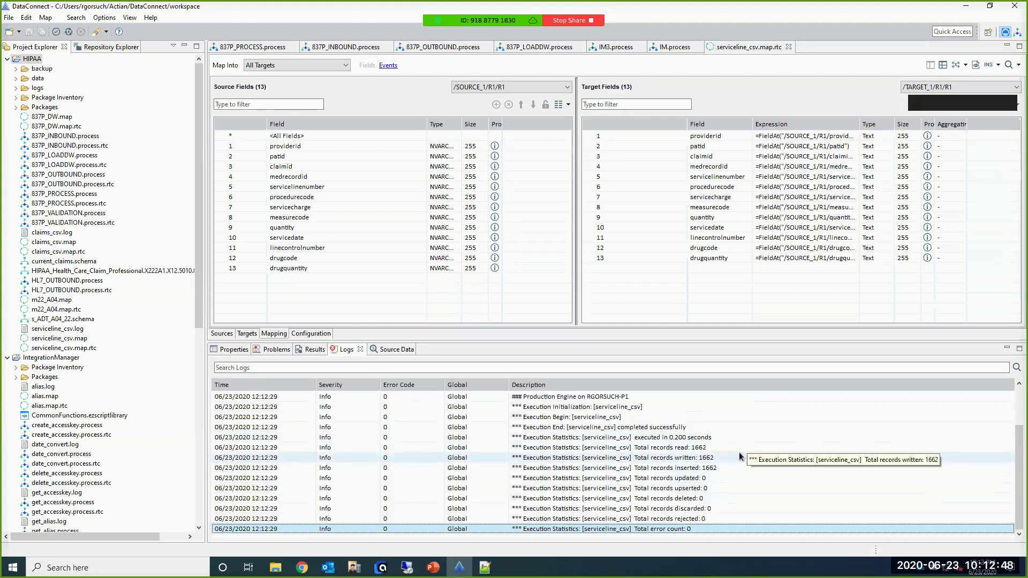
- Start a new package named demo in the HIPAA project and proceed to its entry point options
right_click(28, 62)
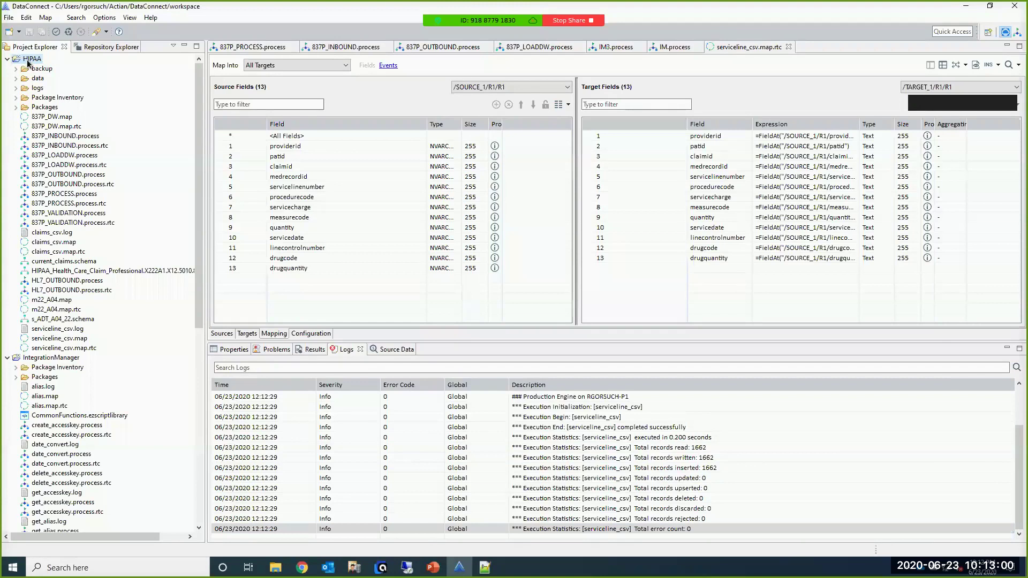
mouse_move(58, 69)
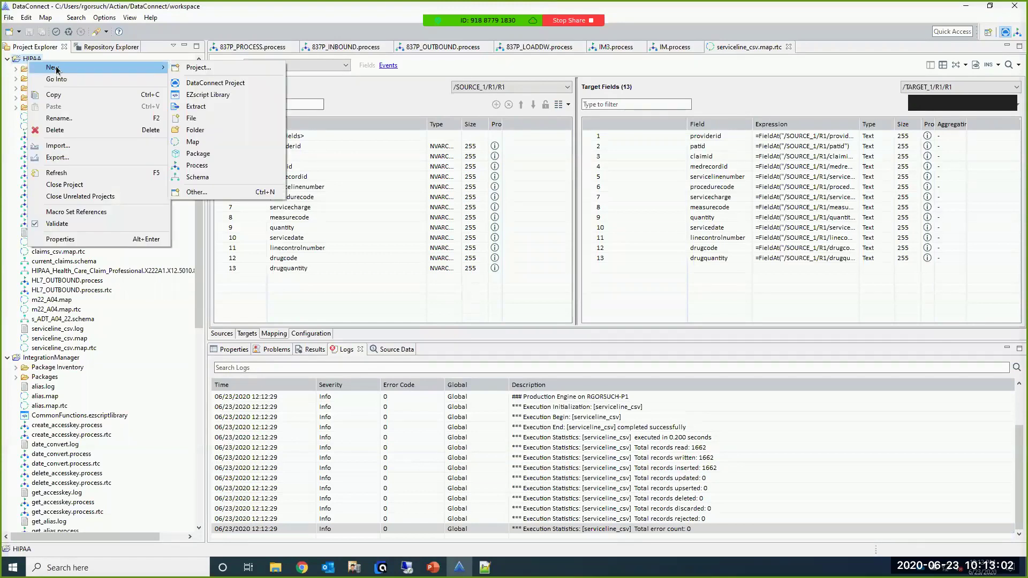
click(201, 154)
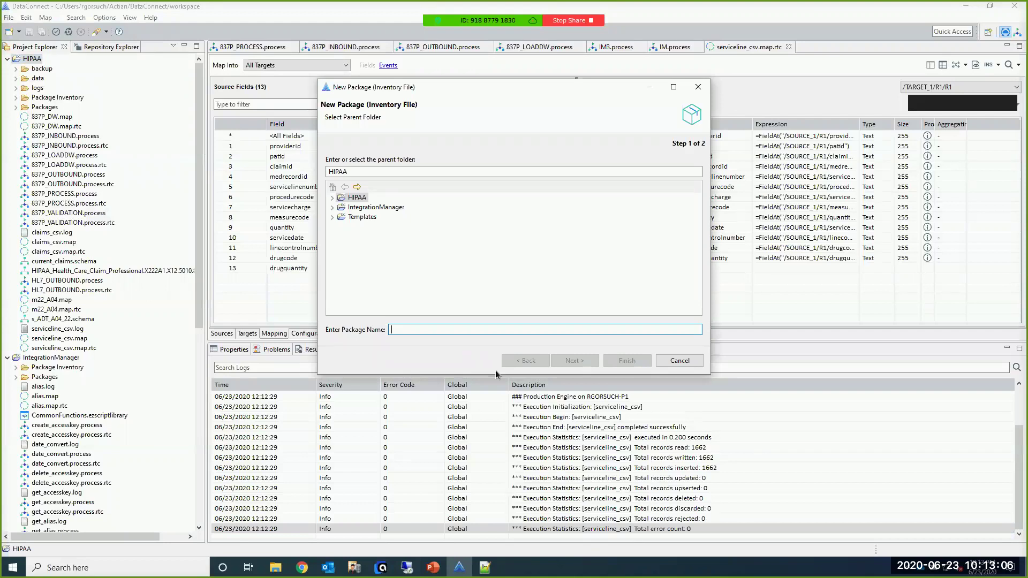
text(demo)
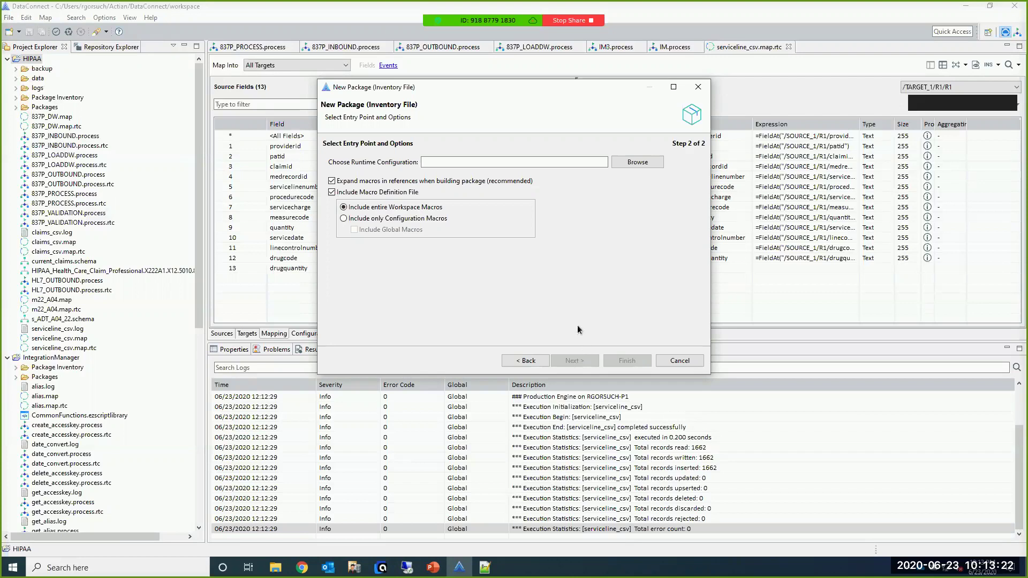
- Choose serviceline_csv.map.rtc from the HIPAA folder as the package's runtime configuration
click(638, 162)
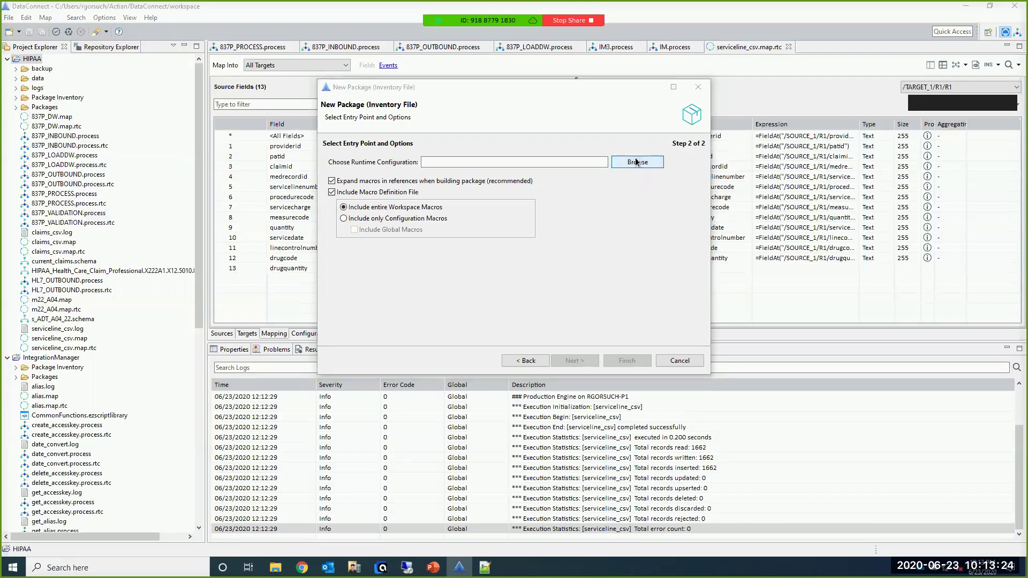
click(864, 356)
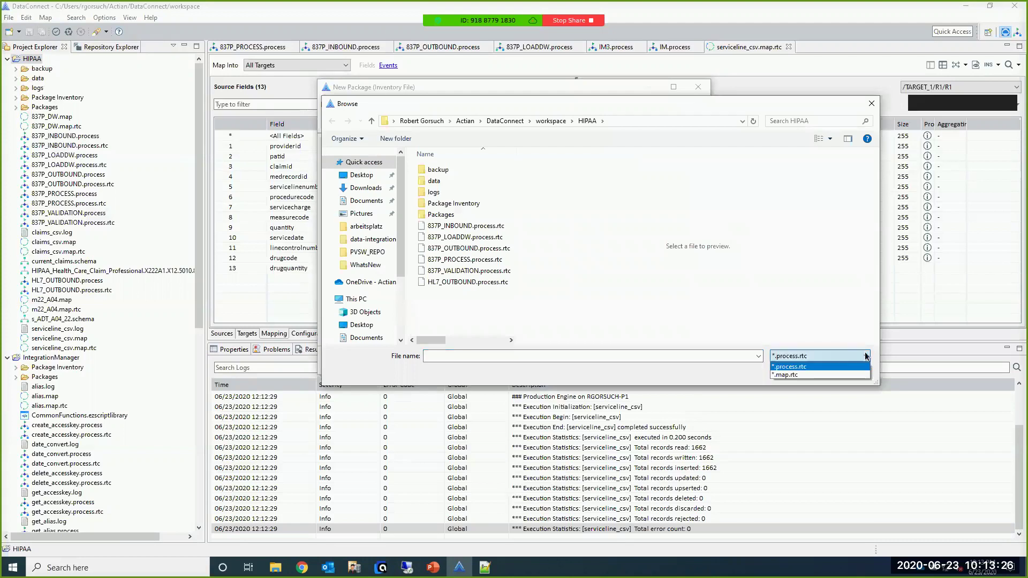
click(790, 375)
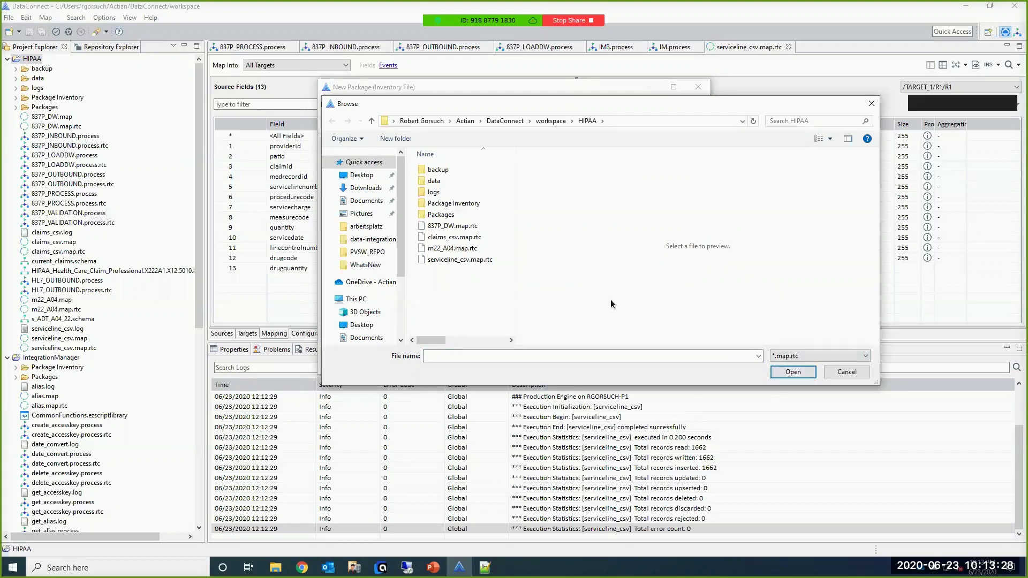
click(454, 260)
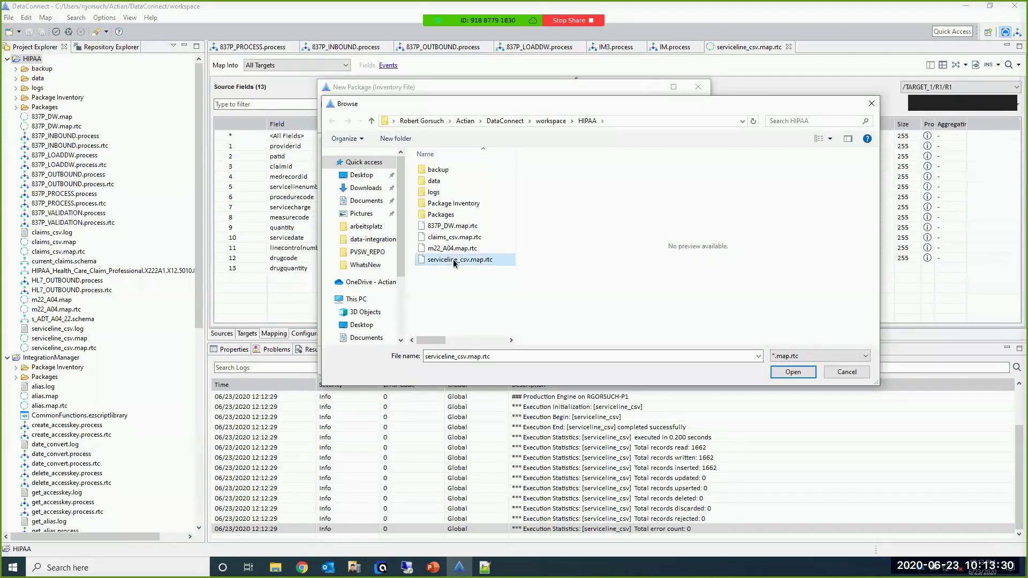
click(789, 370)
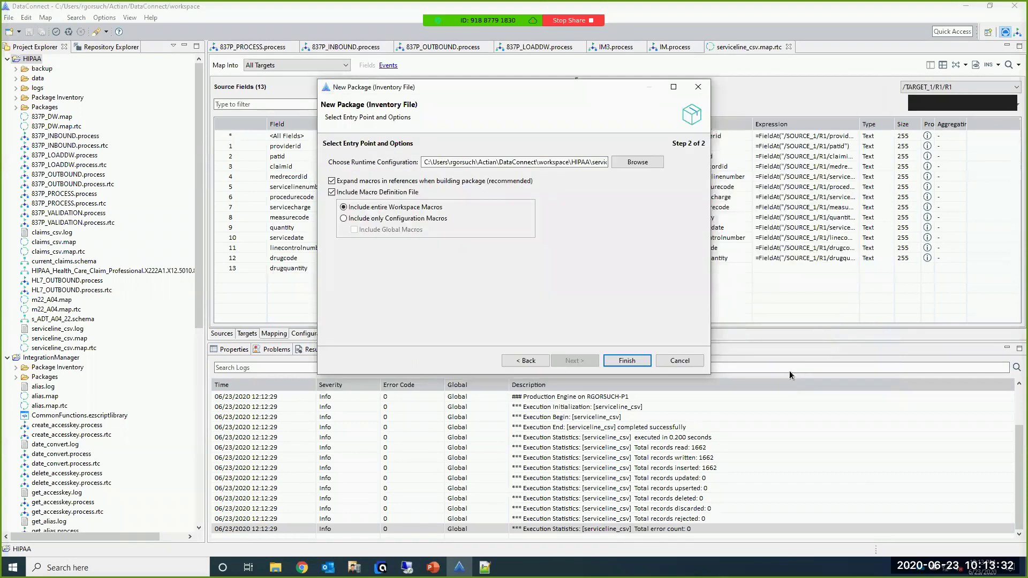
- Include only configuration macros, finish the package inventory, and build the demo package as version 1.0
click(344, 218)
click(628, 361)
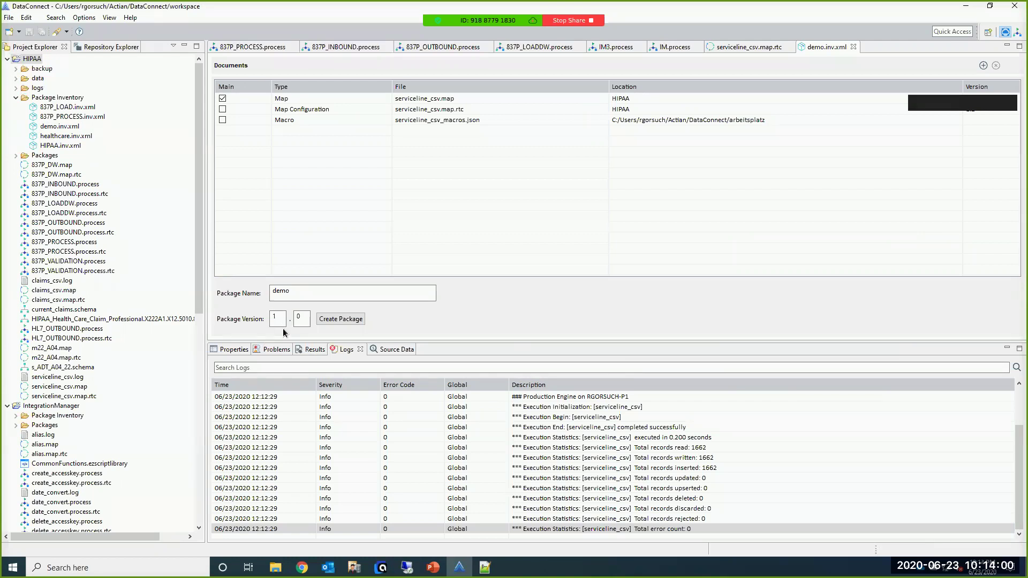
click(332, 319)
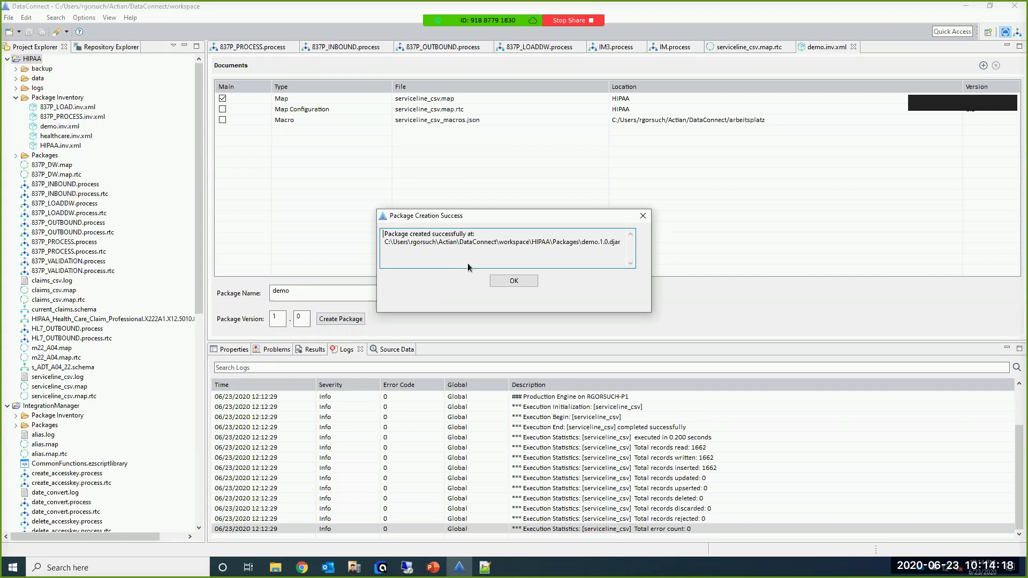
click(511, 282)
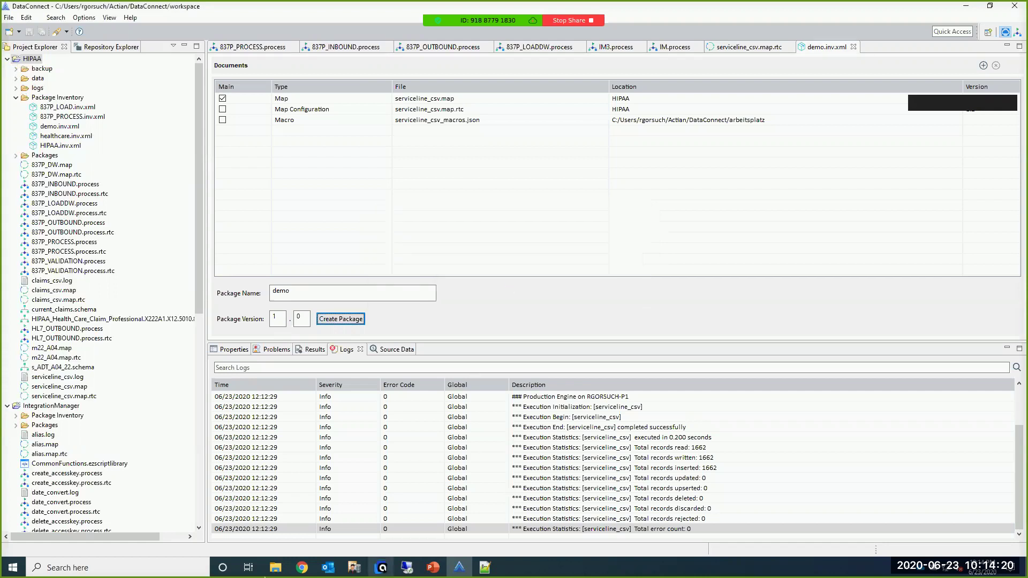
- Switch to Integration Manager in Chrome, examine the log of the most recent 837P_LOAD job, and return to the dashboard
click(301, 568)
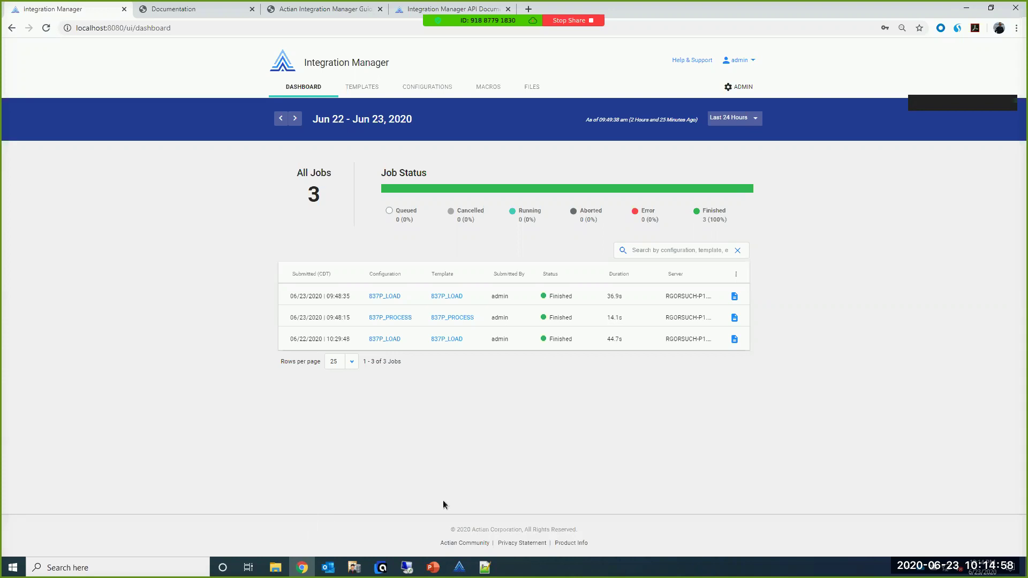
click(734, 296)
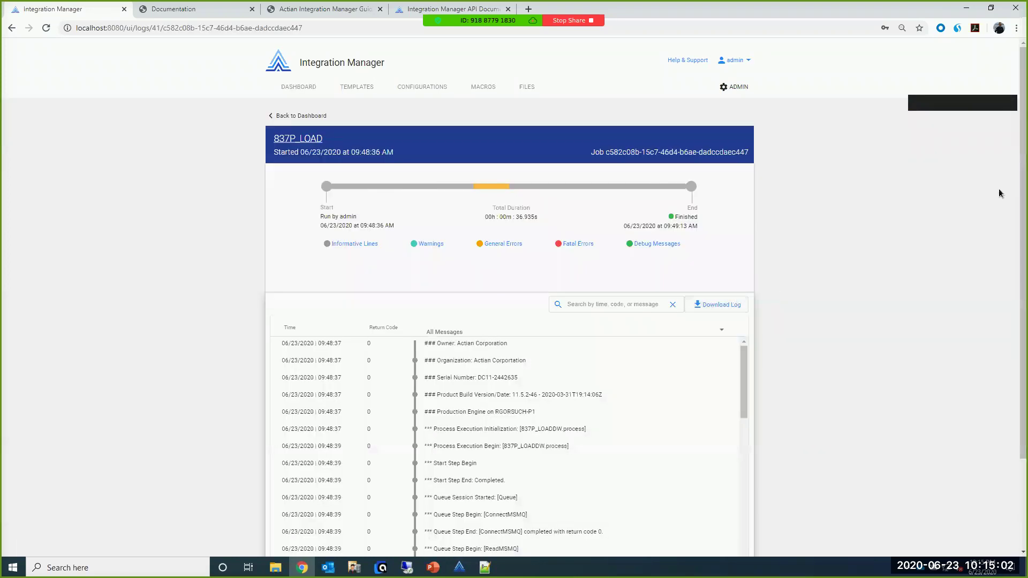
scroll(1021, 224, down, 1)
drag(742, 303, 743, 281)
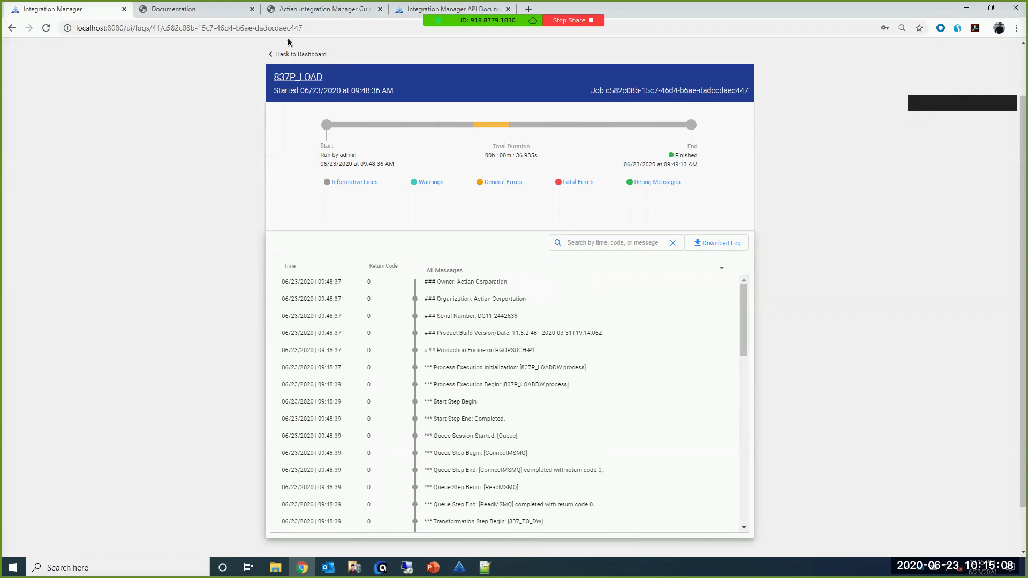
click(285, 56)
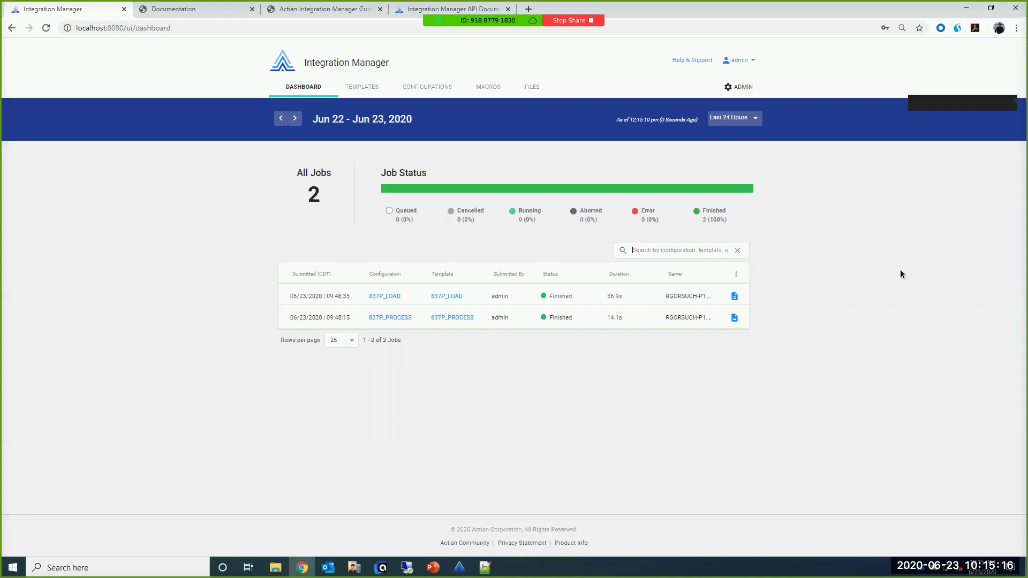
- Begin a new template named demo with Autofill Template enabled
click(355, 90)
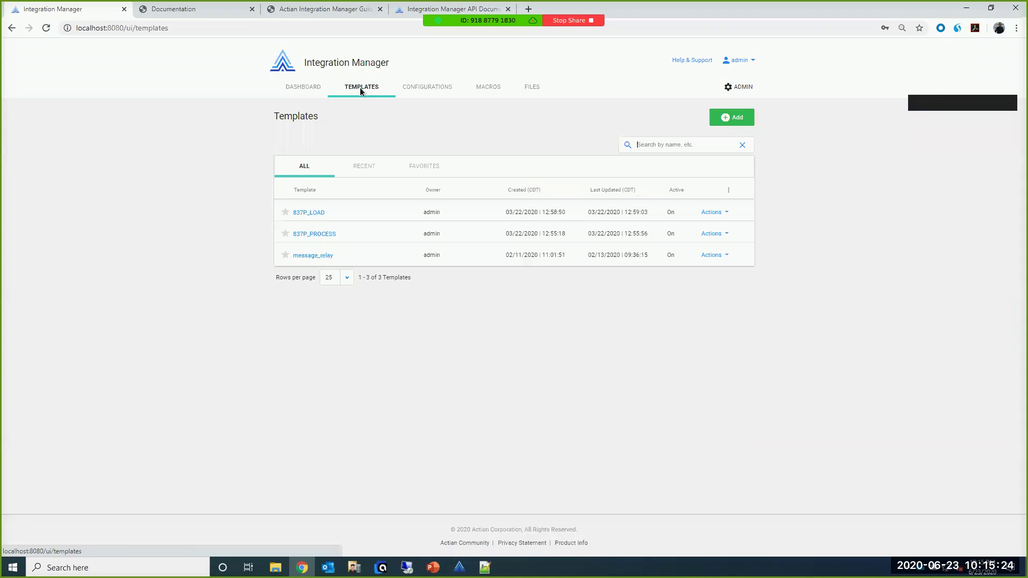
click(738, 121)
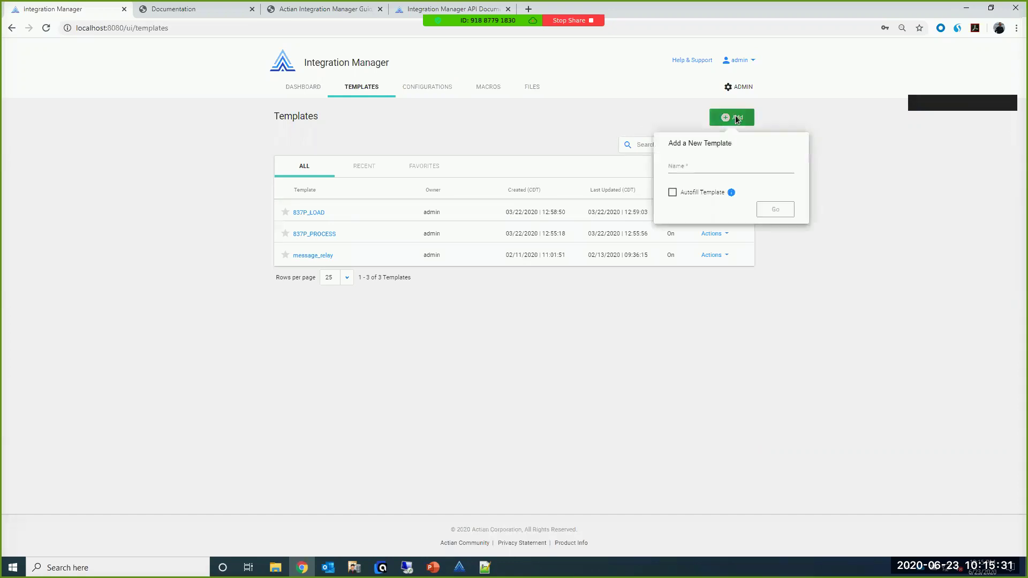
click(699, 171)
text(demo)
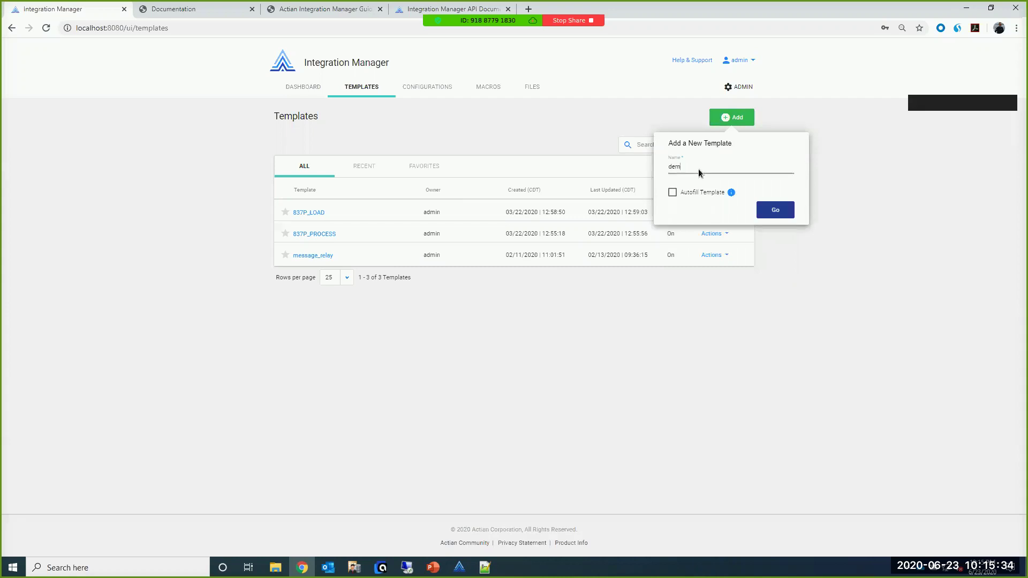
click(673, 192)
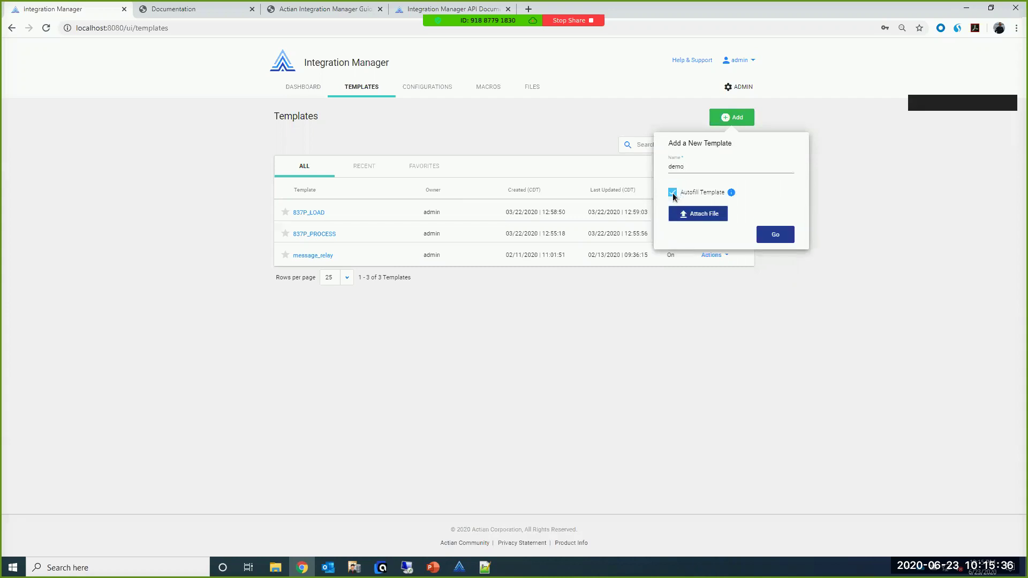
- Attach demo.1.0.djar from the Packages folder of the HIPAA workspace to the new template and start its setup
click(695, 214)
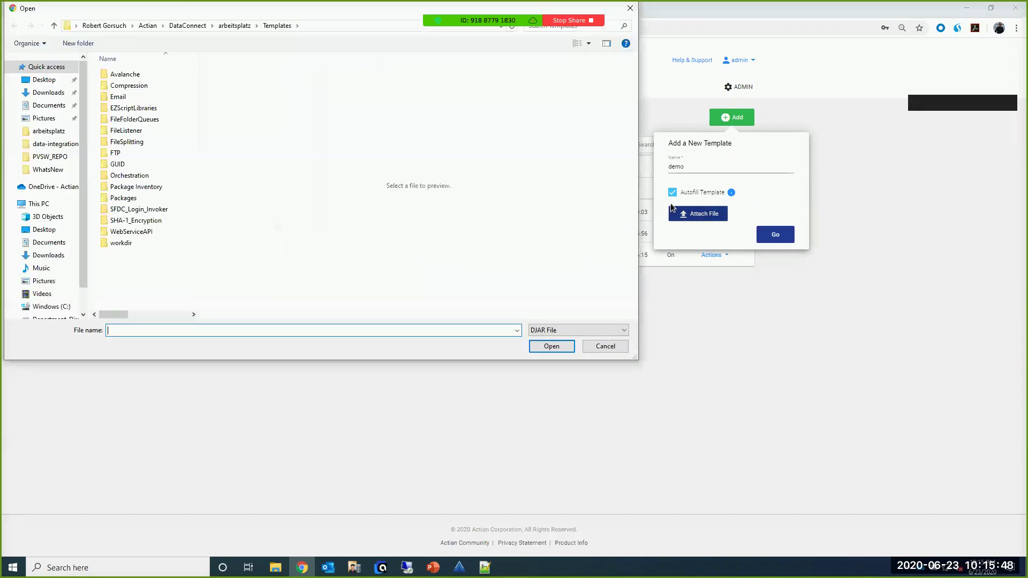
click(181, 26)
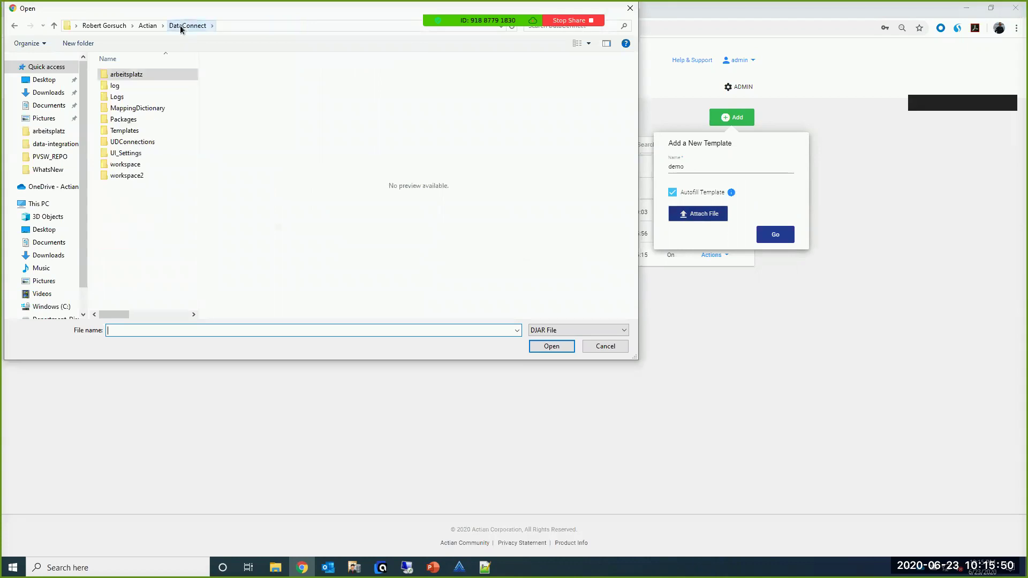
click(115, 166)
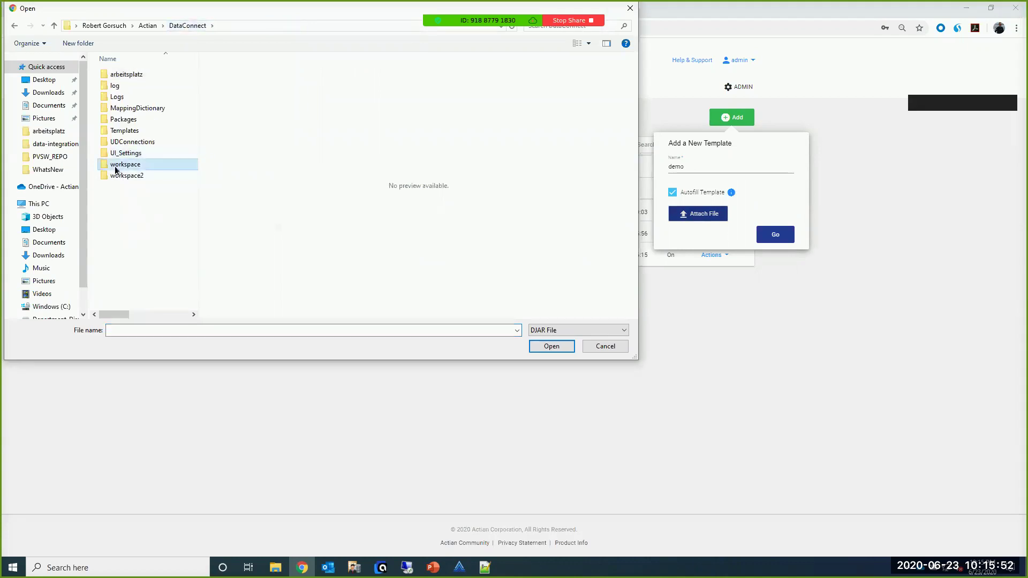
double_click(114, 166)
double_click(116, 74)
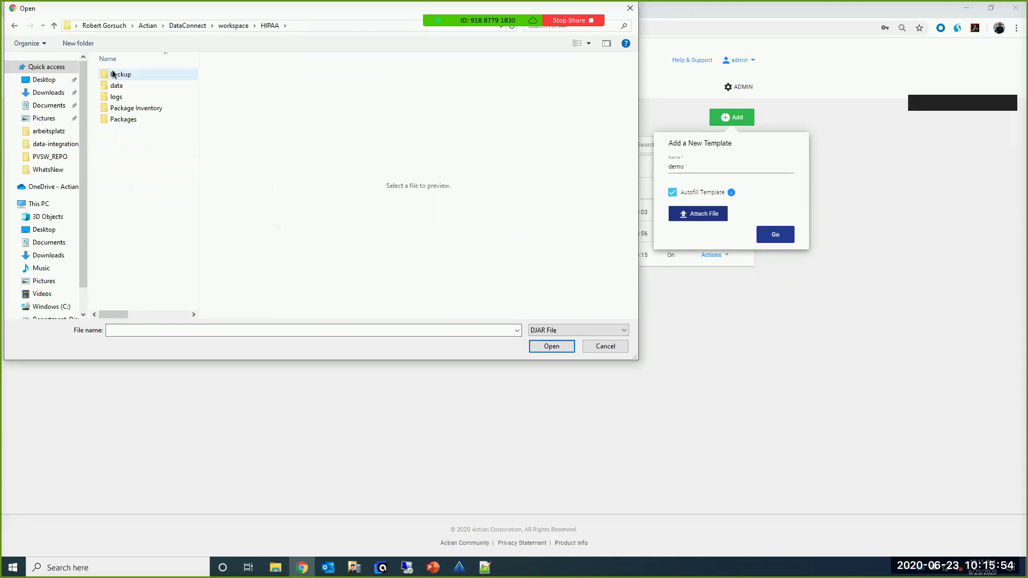
double_click(113, 119)
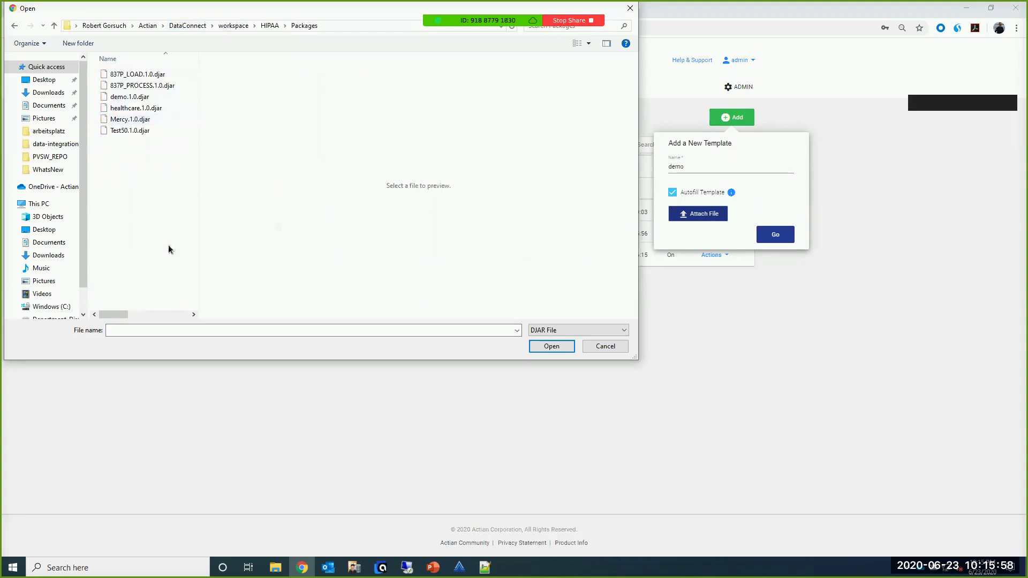
click(117, 99)
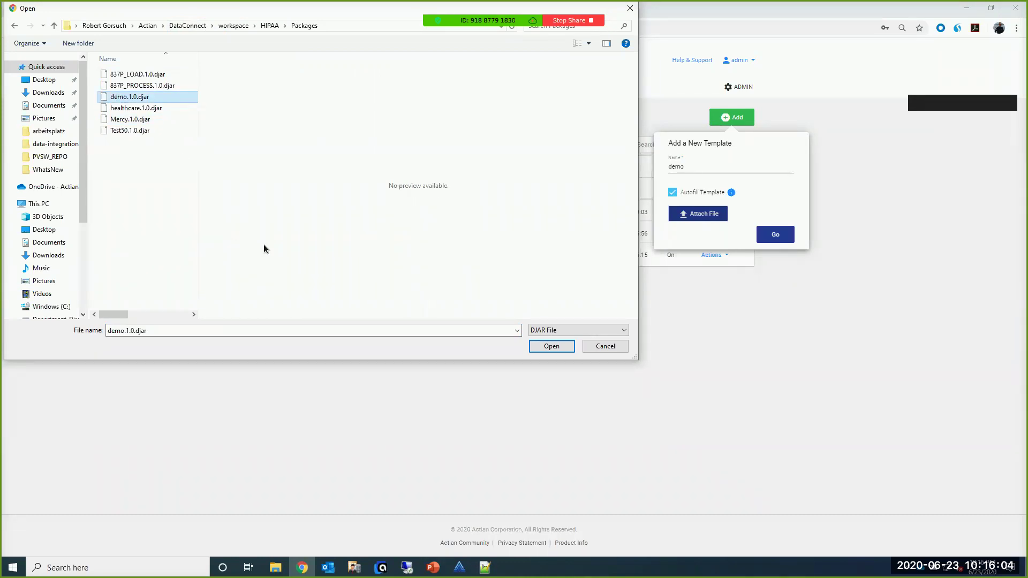
click(541, 347)
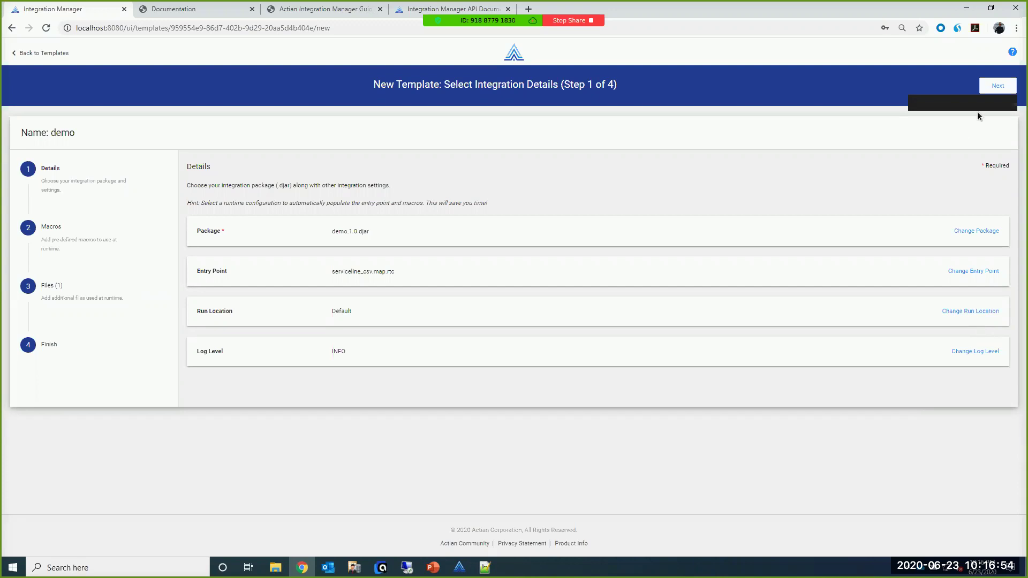
- Accept the autofilled details, macros and files, and create the demo template with an automatically created configuration
click(992, 88)
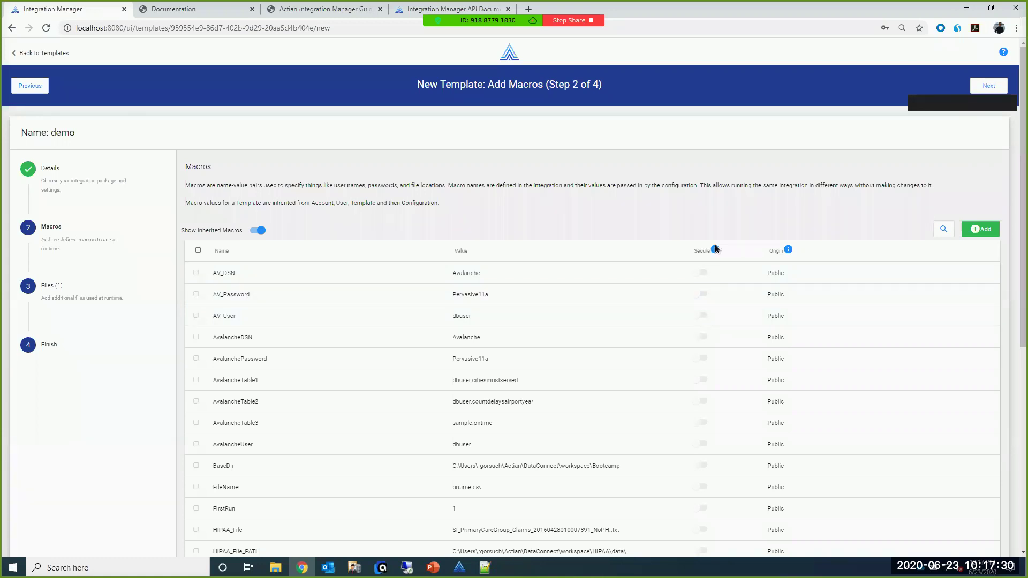
click(984, 87)
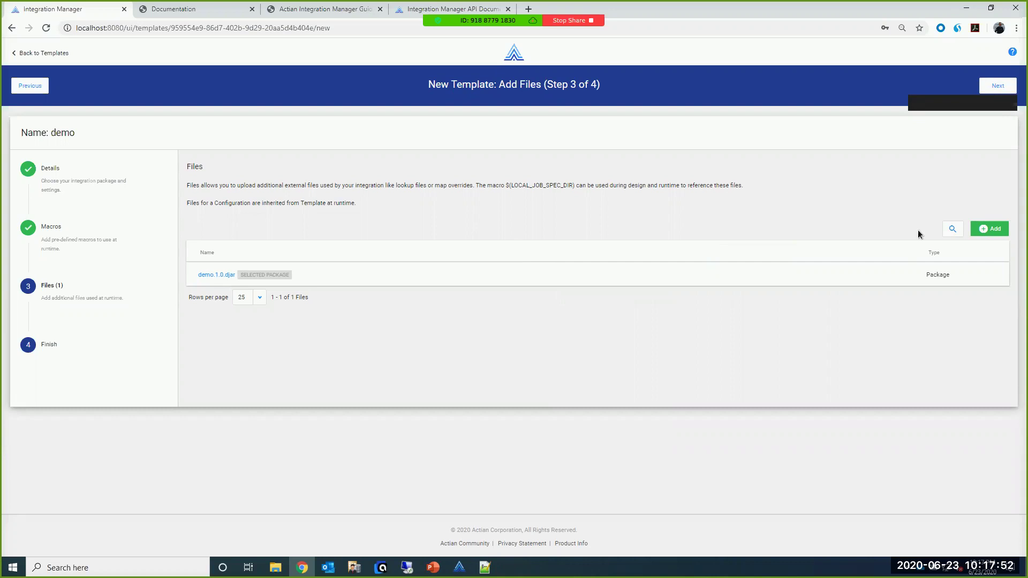
click(993, 86)
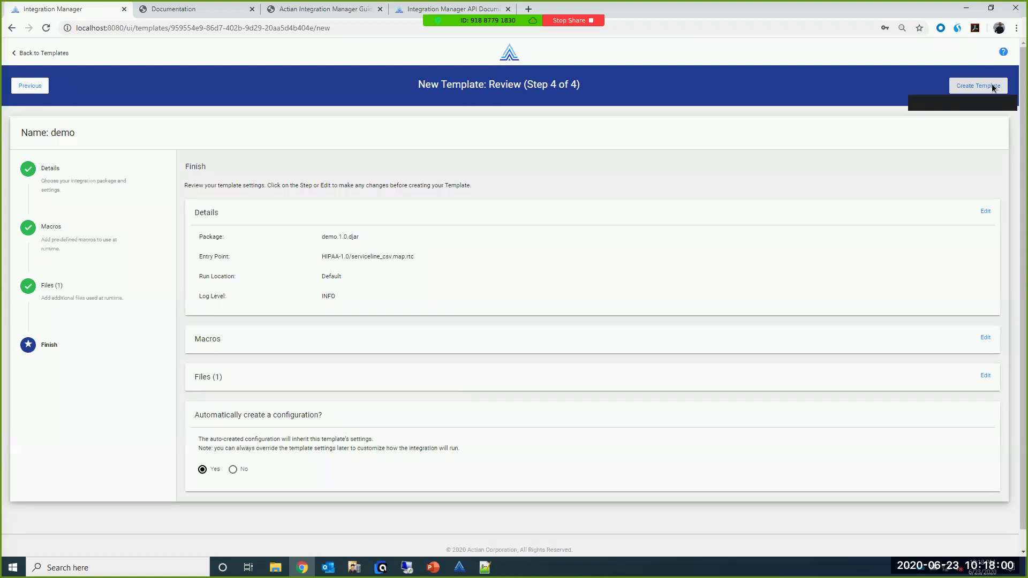
click(968, 88)
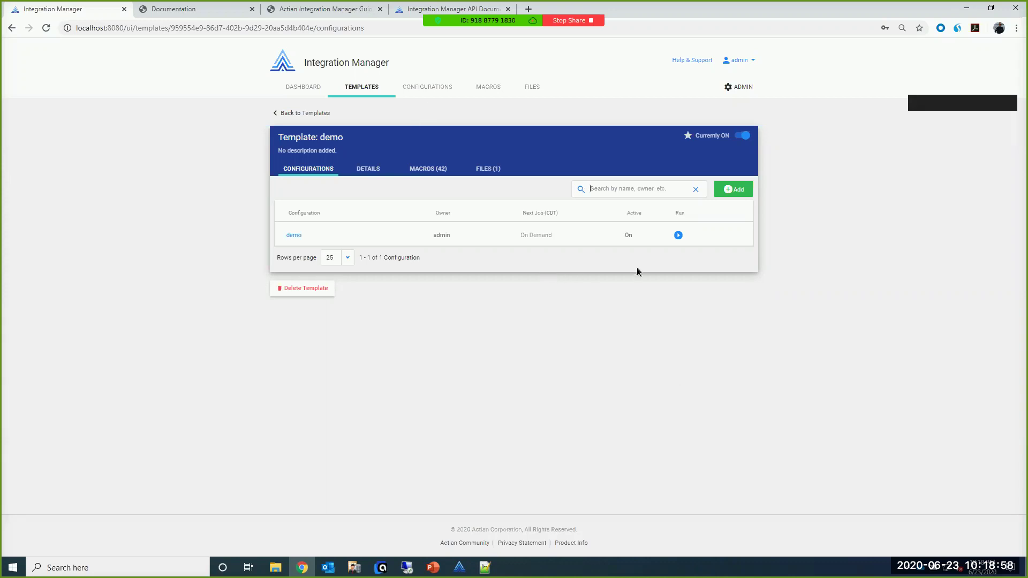
- Run the demo configuration, examine its job log through the execution statistics, and return to the dashboard
click(696, 234)
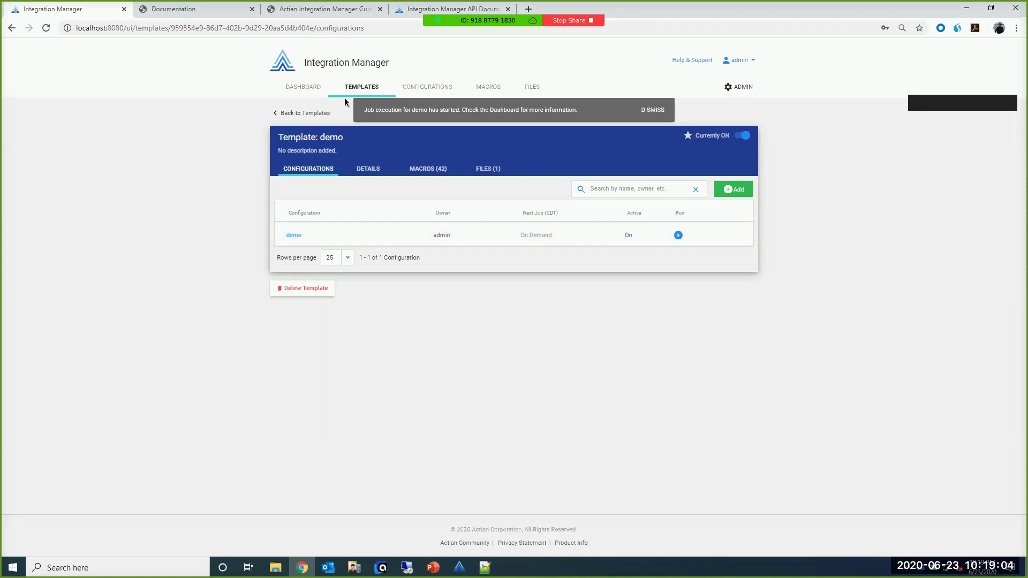
click(299, 85)
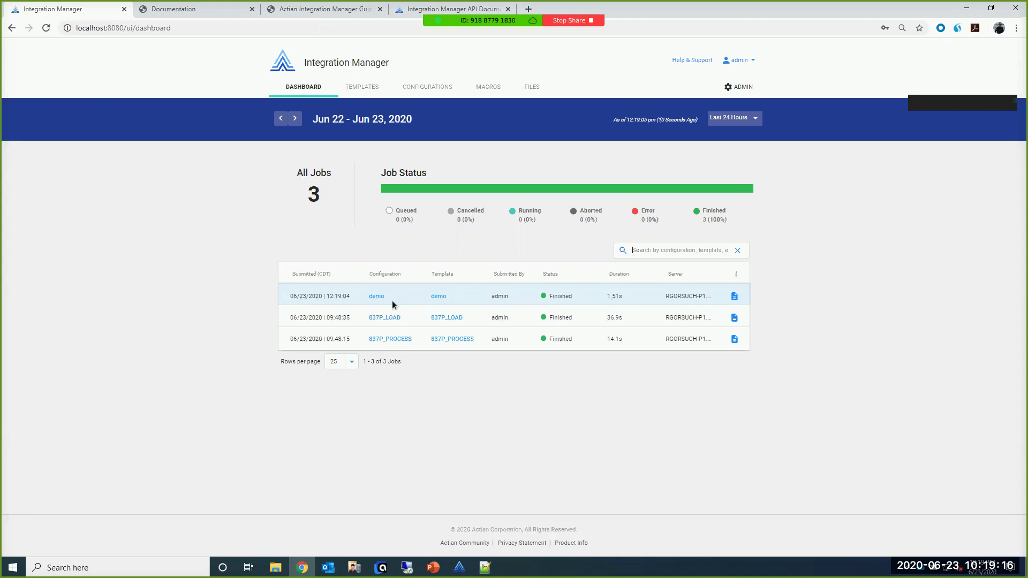
click(734, 296)
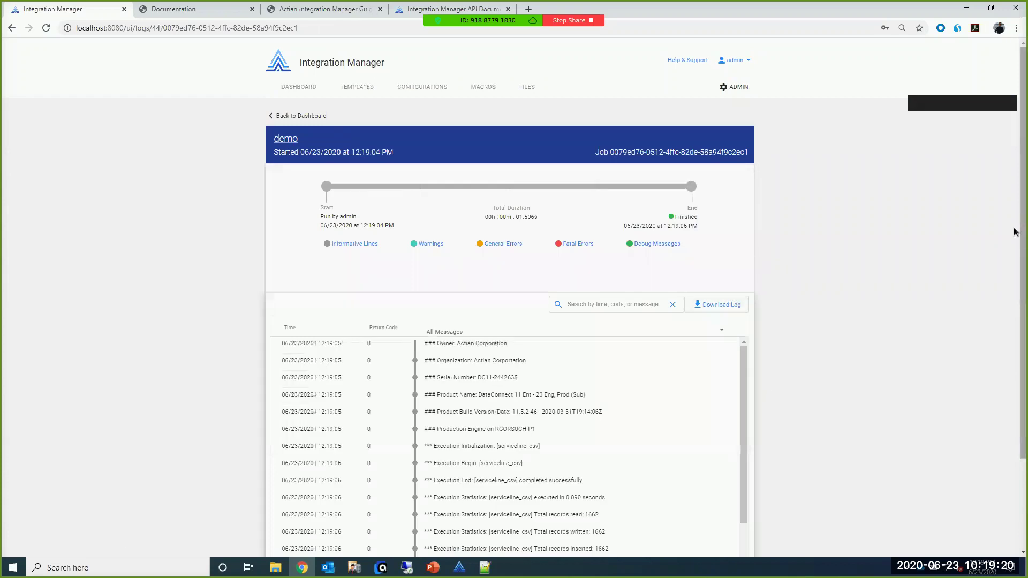
scroll(801, 279, down, 2)
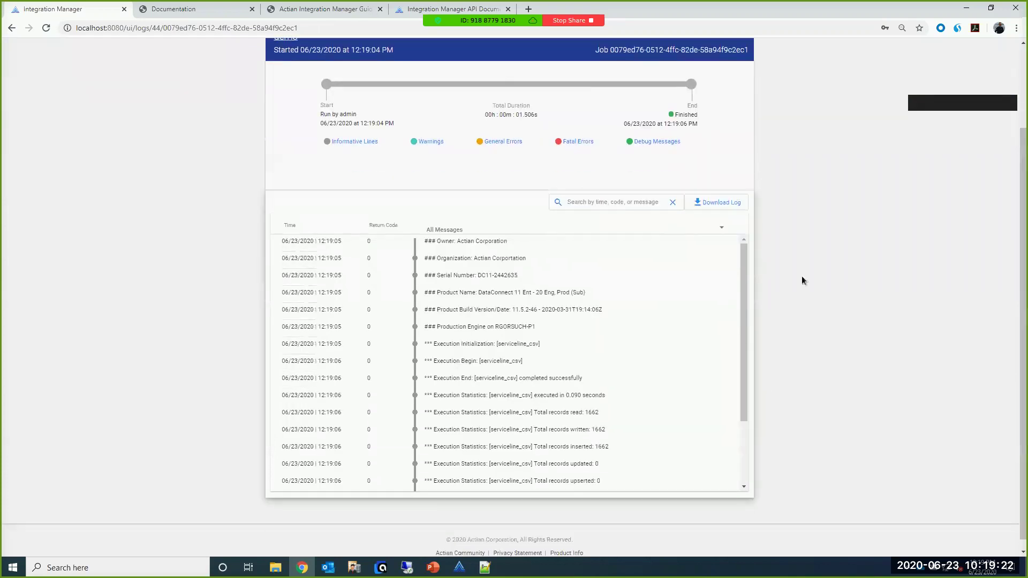
drag(744, 264, 744, 326)
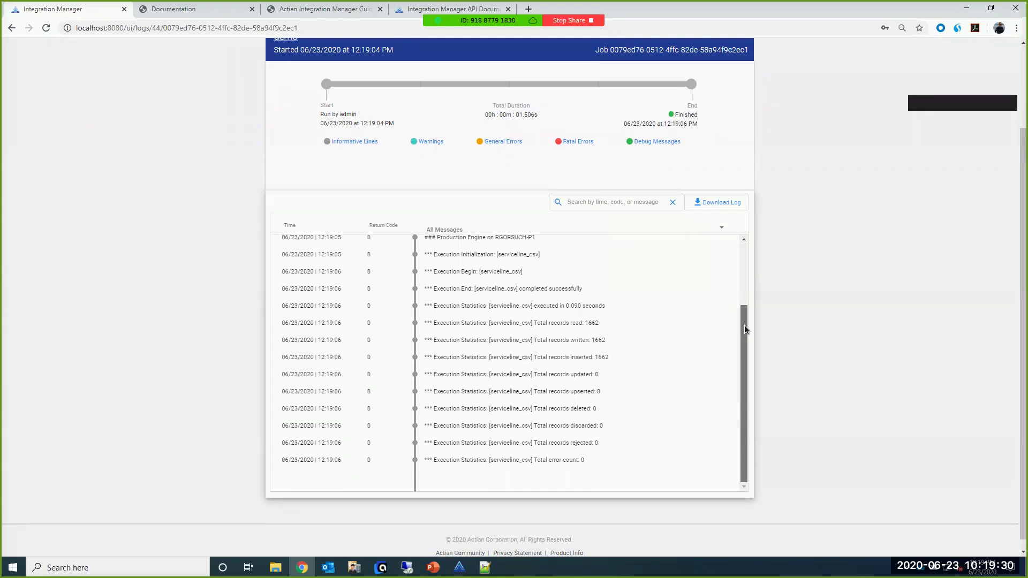
scroll(744, 322, up, 2)
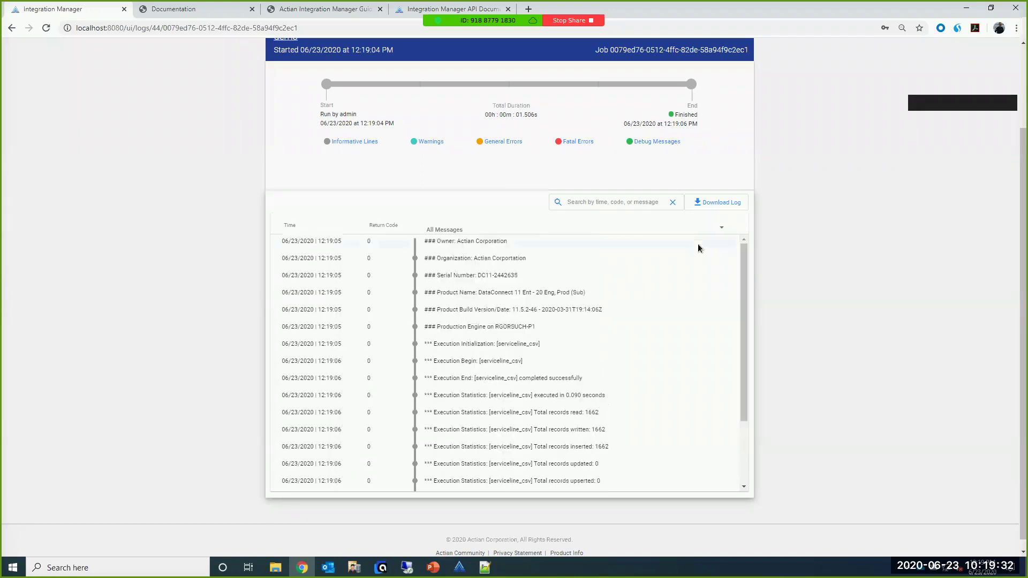
scroll(296, 99, up, 2)
click(290, 114)
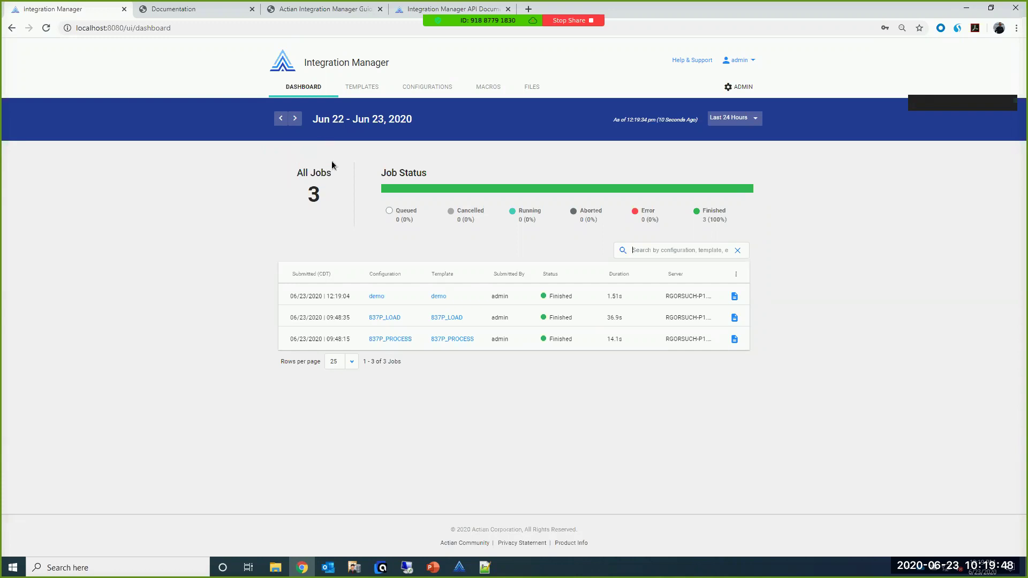
- Open the details of the 837P_LOAD configuration and begin adding a schedule
click(416, 87)
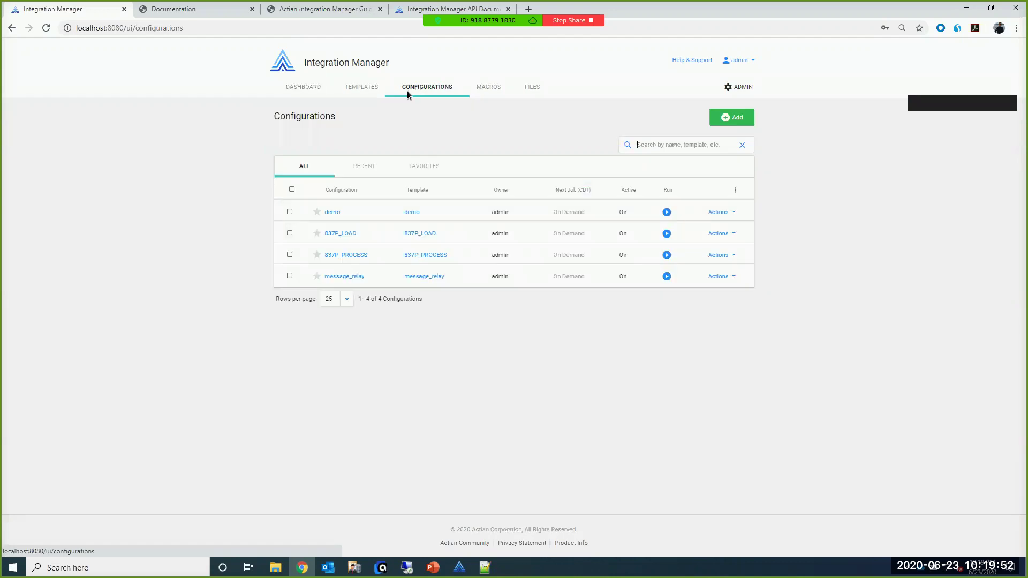
click(330, 233)
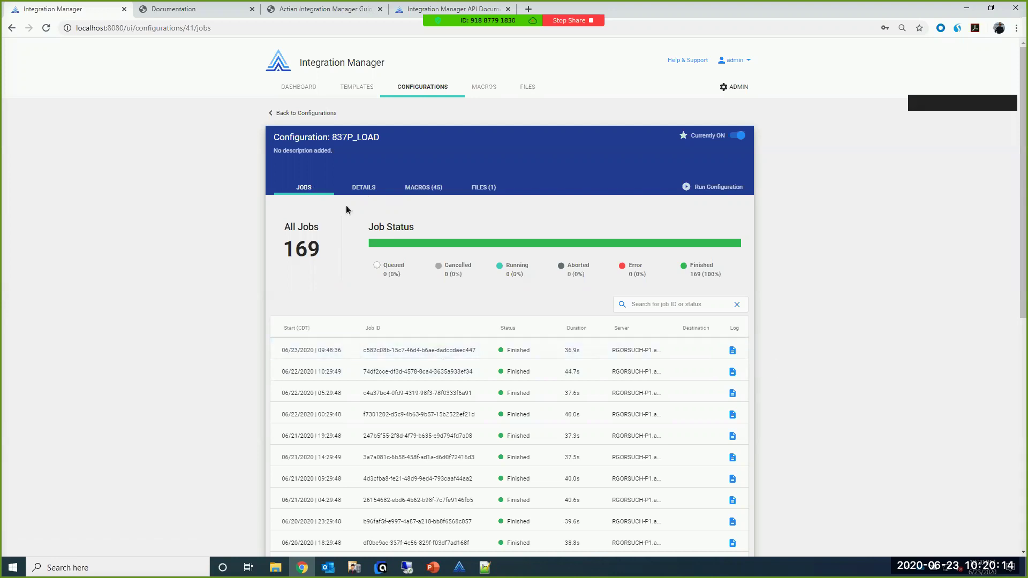
click(359, 188)
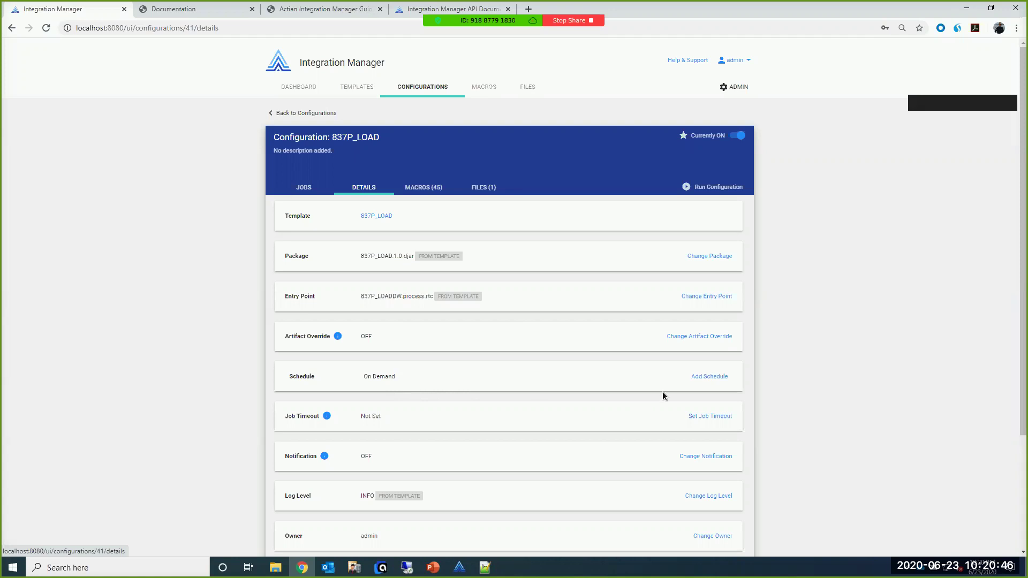
click(704, 377)
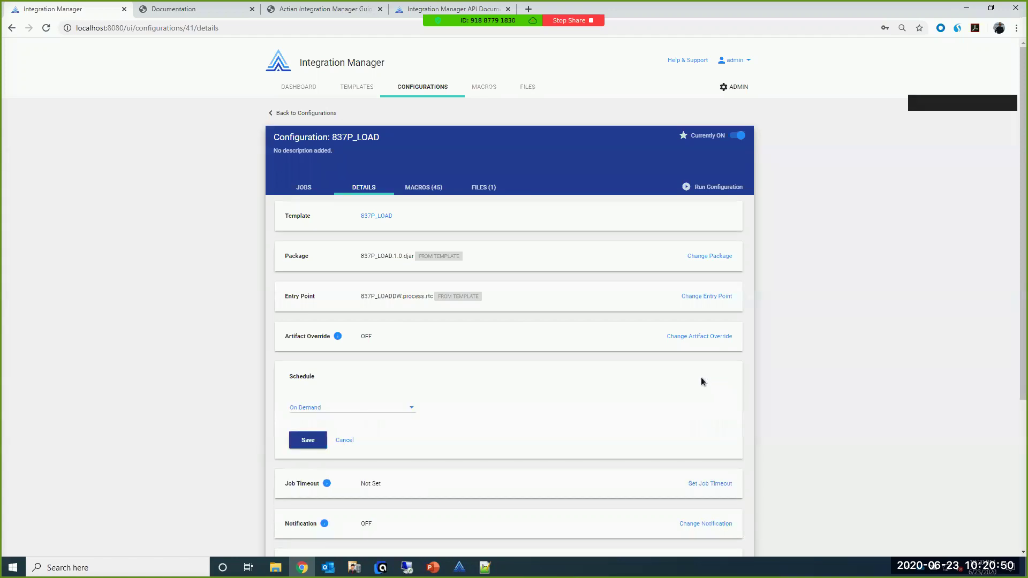
- Try the Interval and Custom schedule types for the 837P_LOAD configuration
click(410, 408)
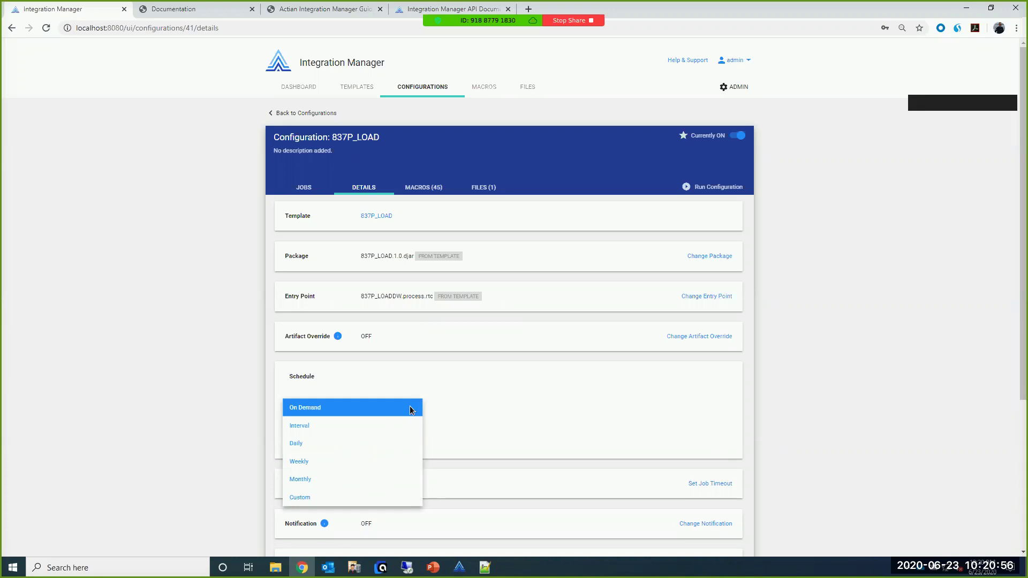
click(325, 428)
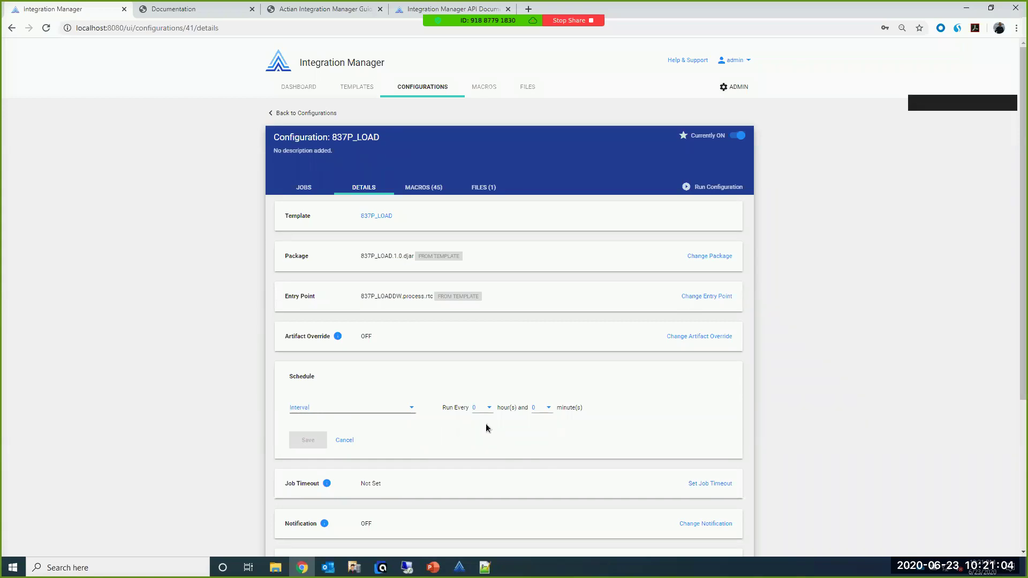
click(410, 406)
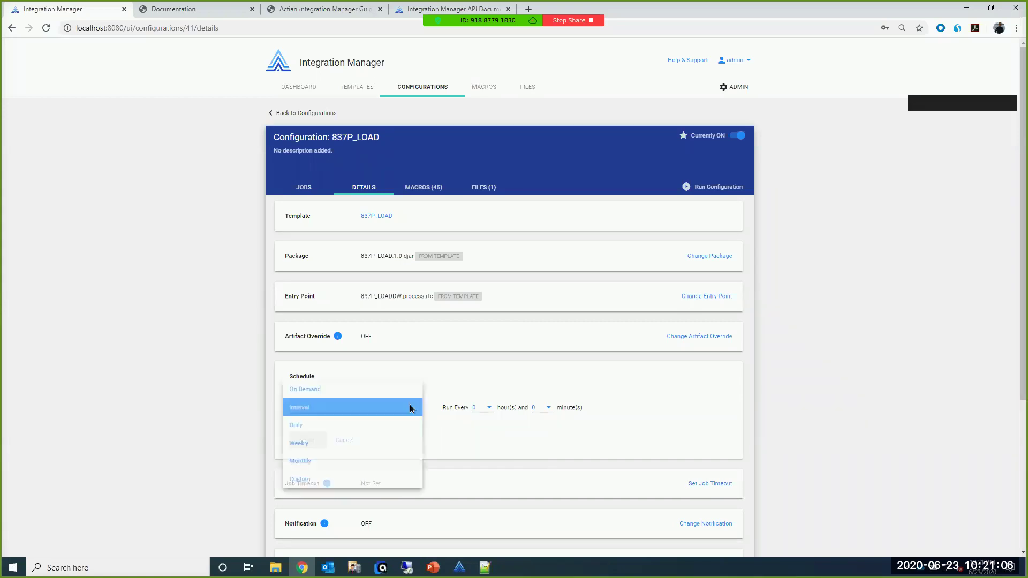
click(308, 480)
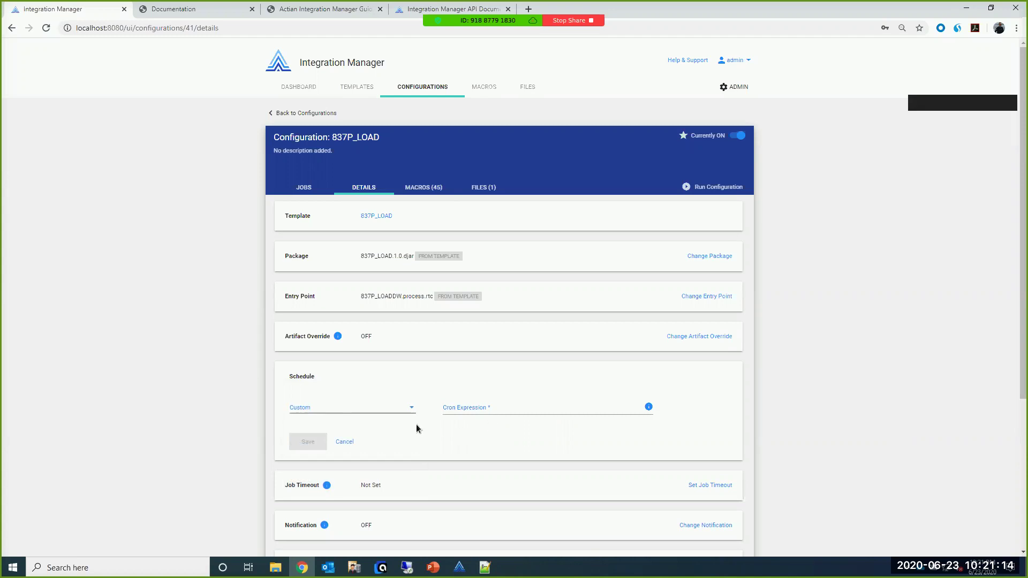
- Schedule the 837P_LOAD configuration to run daily, every 1 day at 12:30 AM, and save the schedule
click(412, 410)
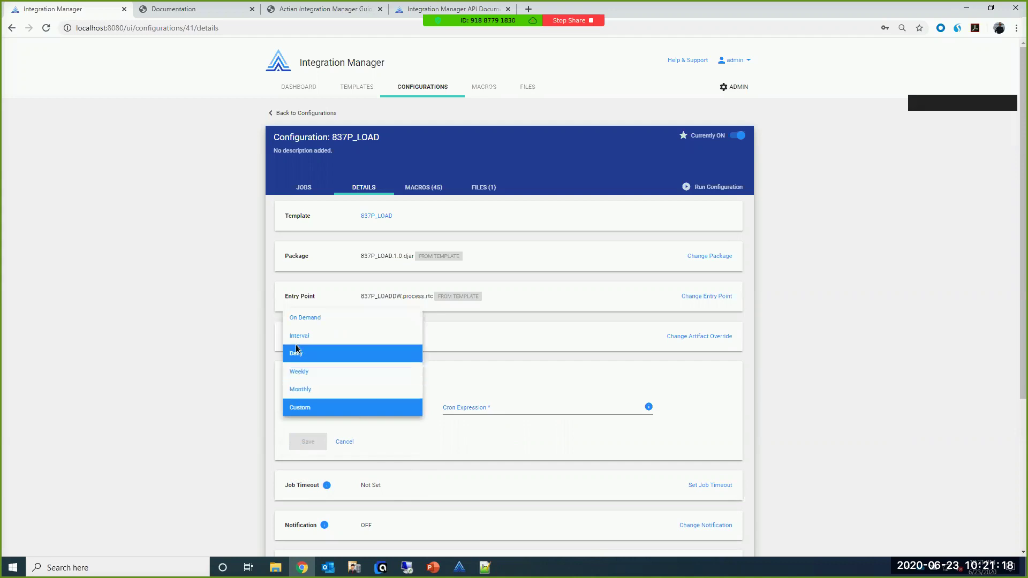
click(297, 355)
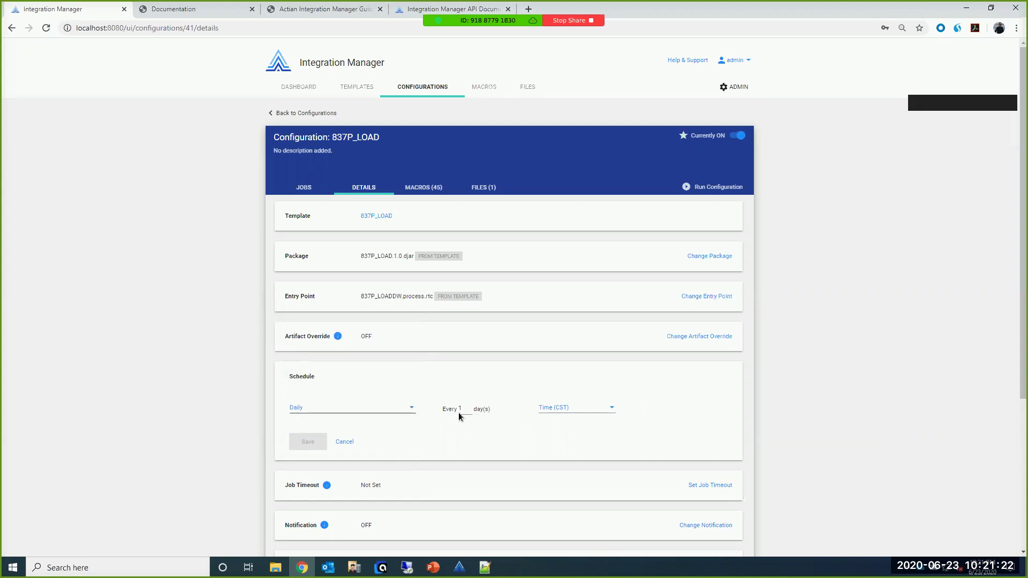
click(612, 408)
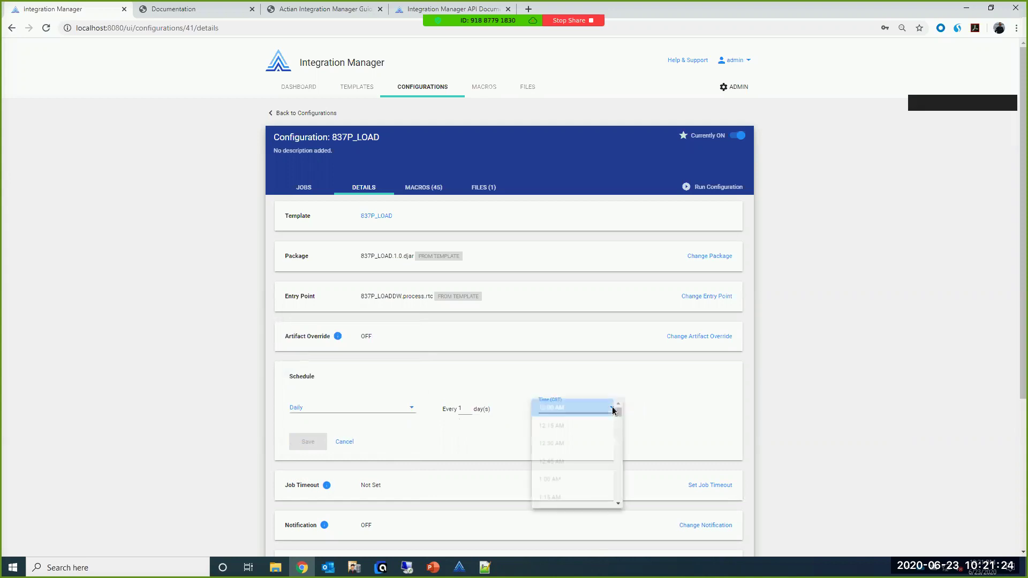
click(554, 445)
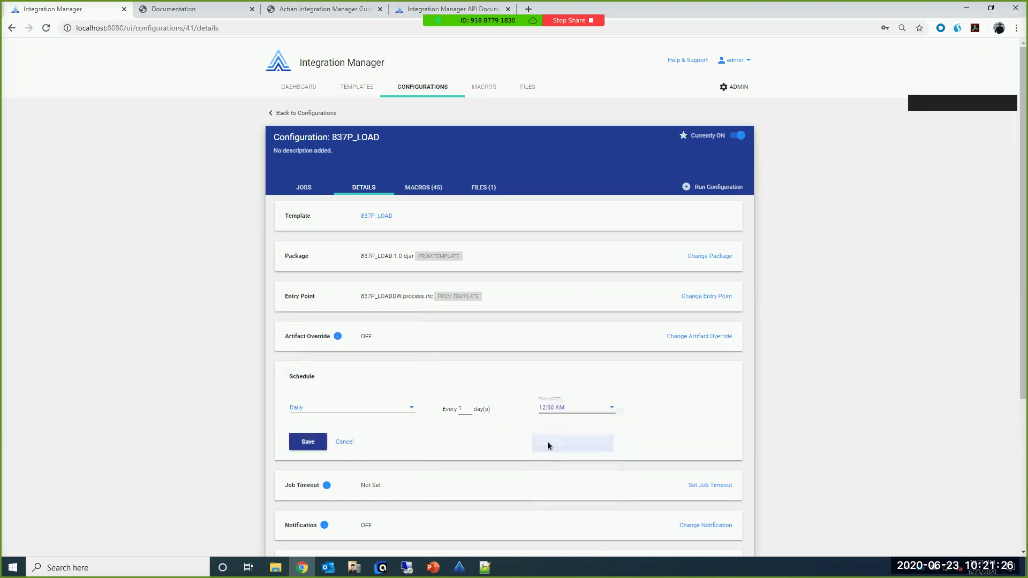
click(303, 442)
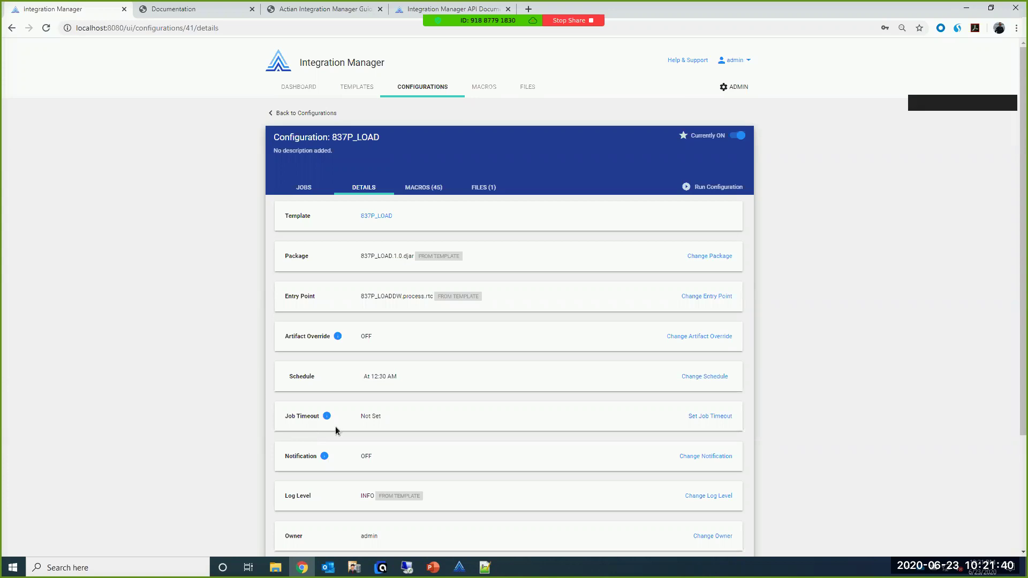
- Return to the configurations list via the 837P_LOAD job history, run 837P_PROCESS, and open its newest job log from the dashboard
click(304, 188)
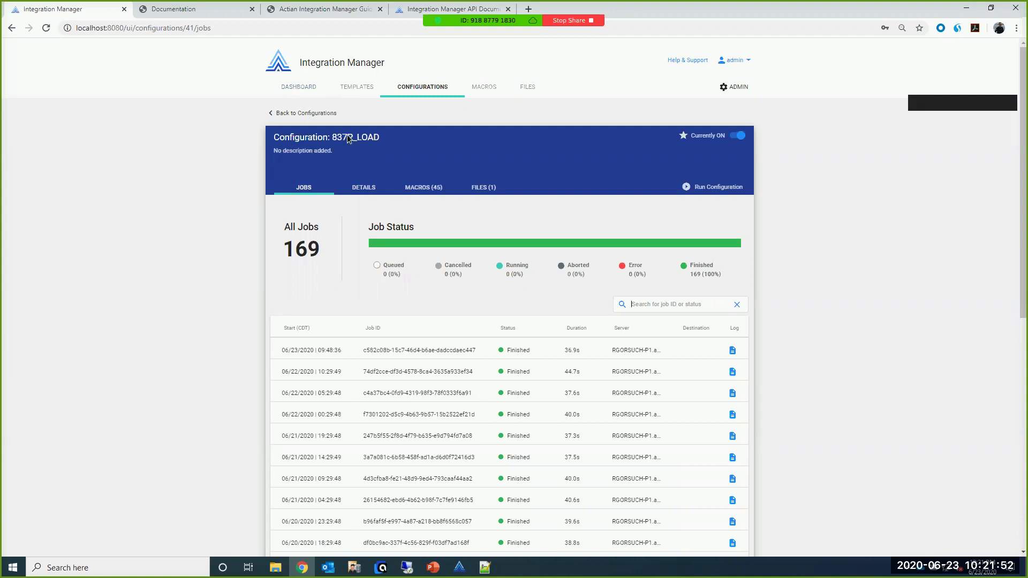
click(287, 113)
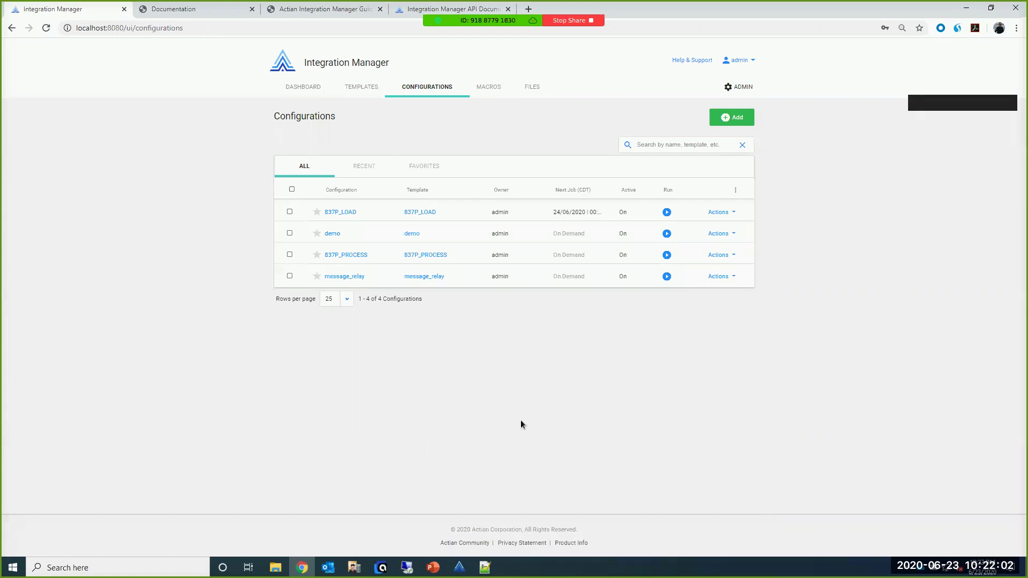
click(666, 254)
click(296, 87)
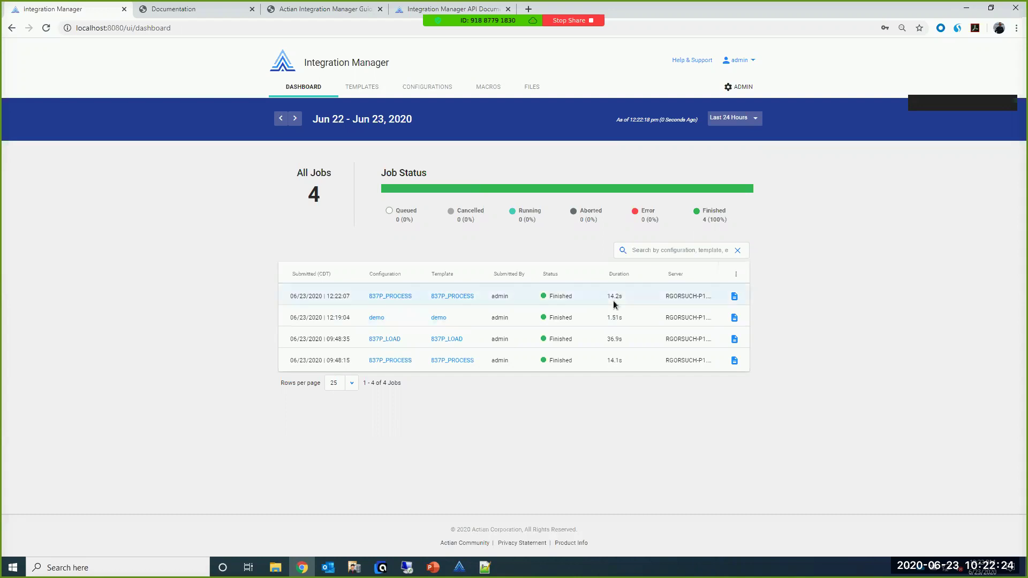
click(734, 296)
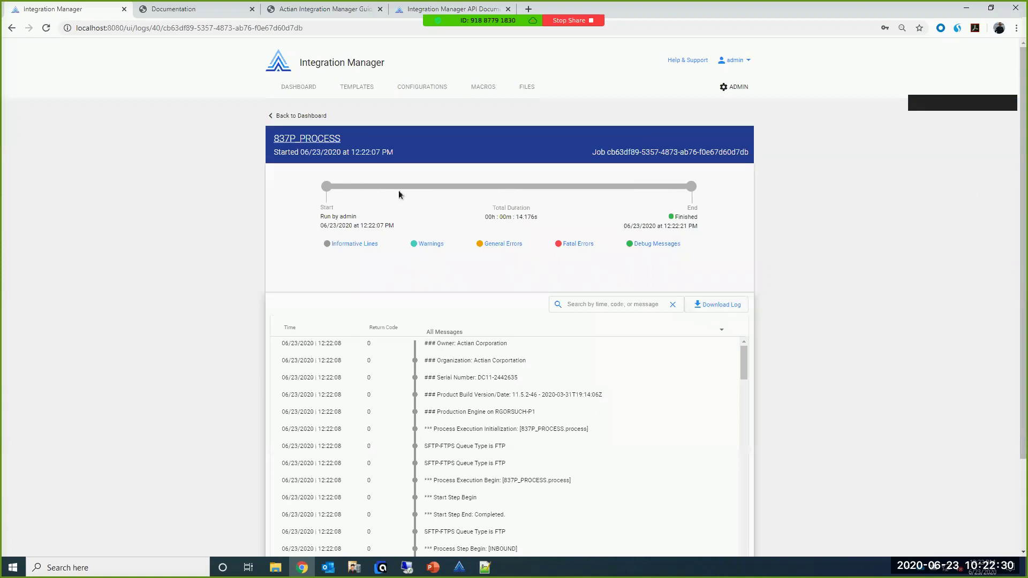
- Examine the 837P_PROCESS job log from process initialization through the FTP transfers, unpacking and validation steps
mouse_move(388, 190)
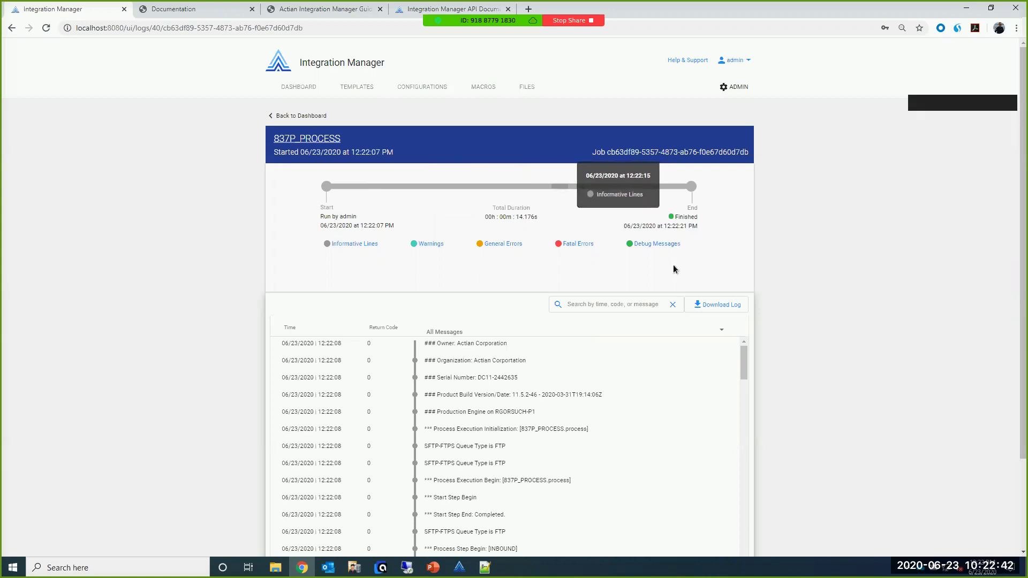
scroll(1024, 217, down, 2)
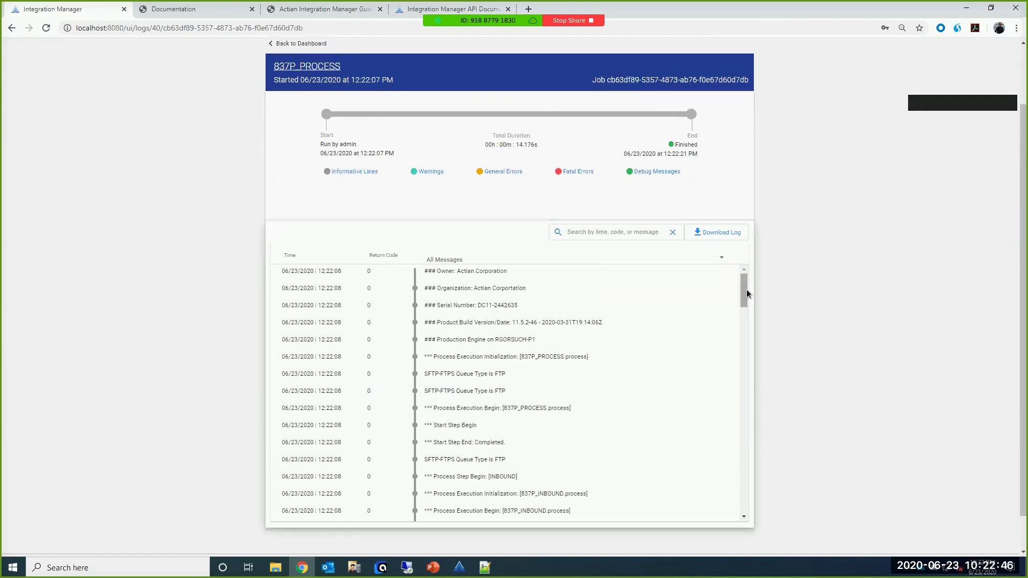
drag(742, 281, 737, 298)
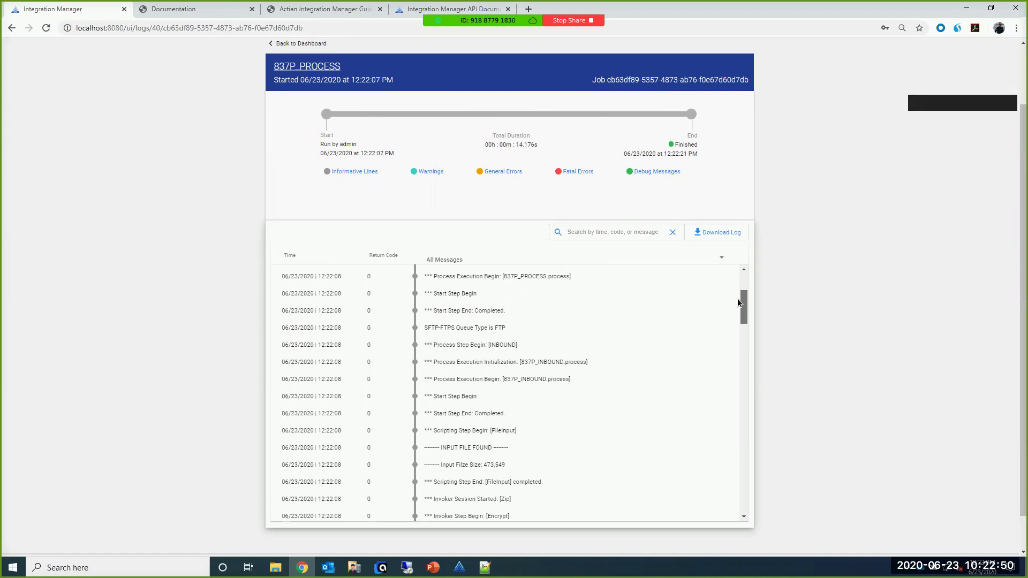
drag(737, 303, 736, 320)
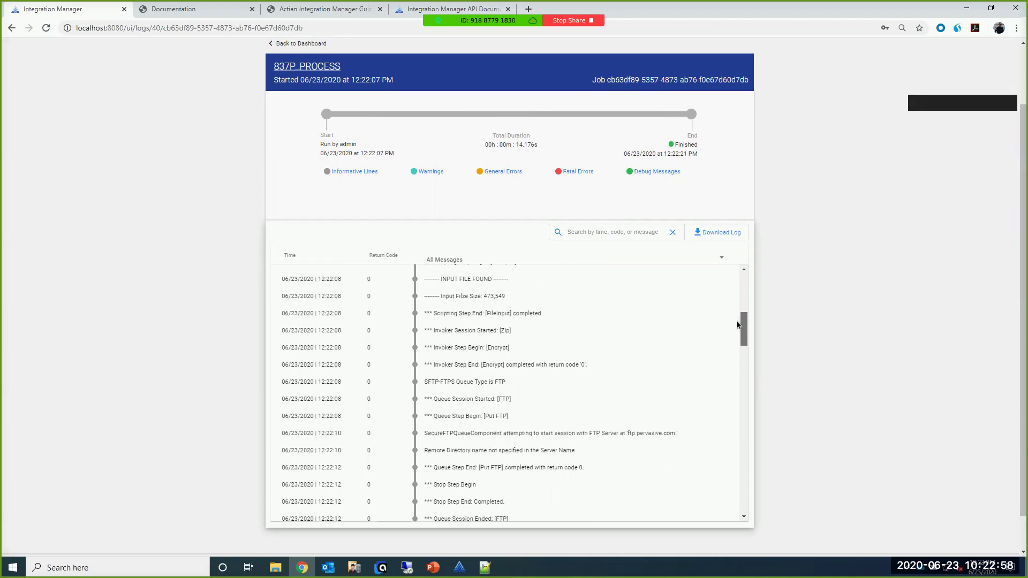
scroll(738, 324, down, 1)
drag(740, 323, 749, 373)
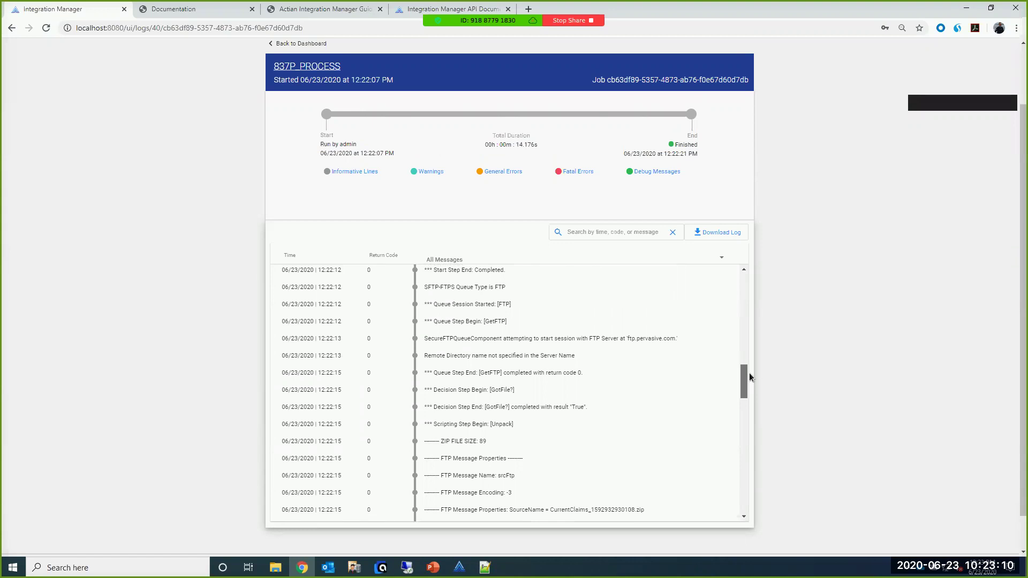
drag(749, 374, 748, 381)
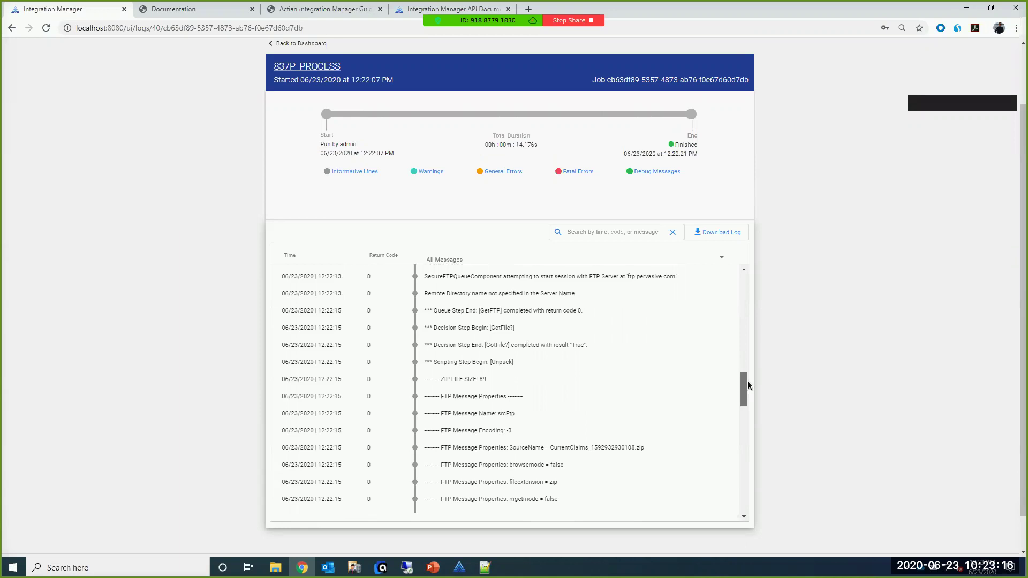
drag(746, 381, 747, 433)
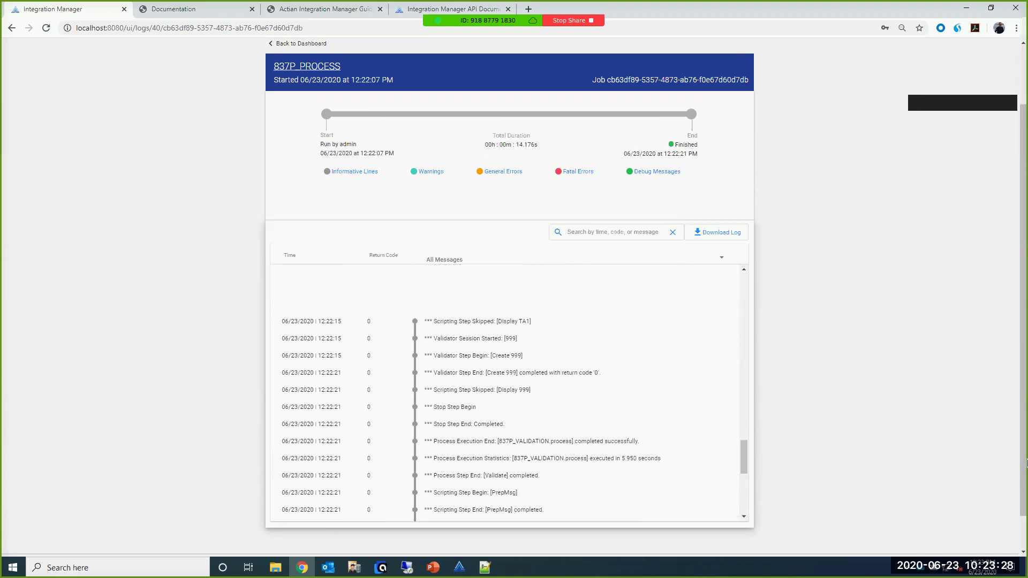
- Leave the job log, run the 837P_LOAD configuration, and check its job on the dashboard
drag(1024, 463, 1023, 405)
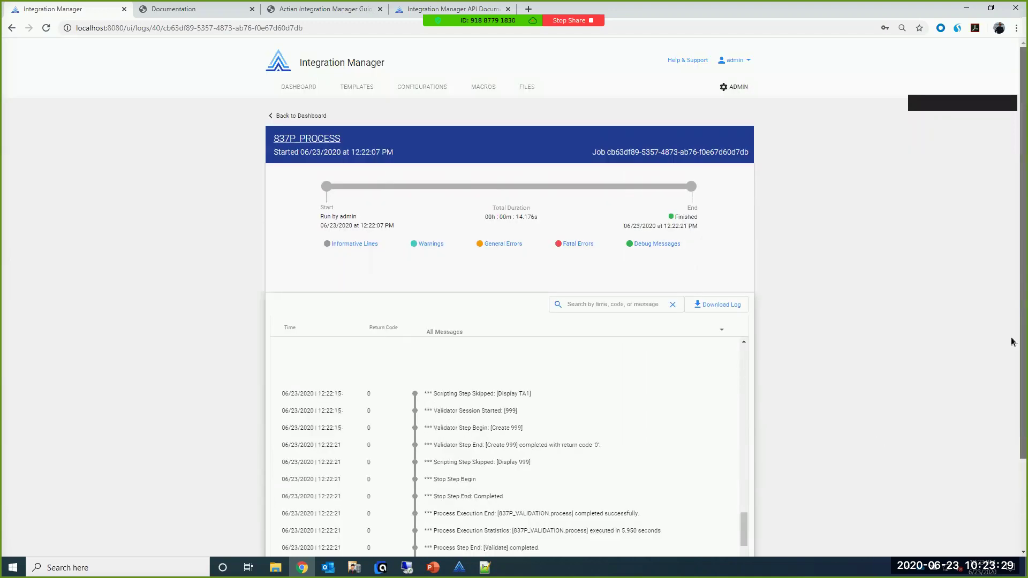
click(295, 116)
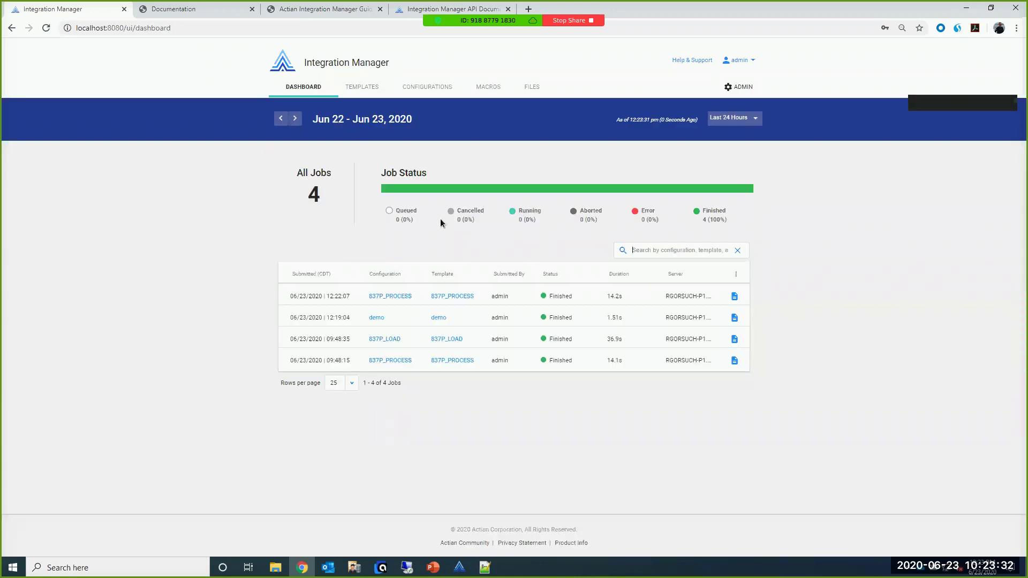
click(423, 89)
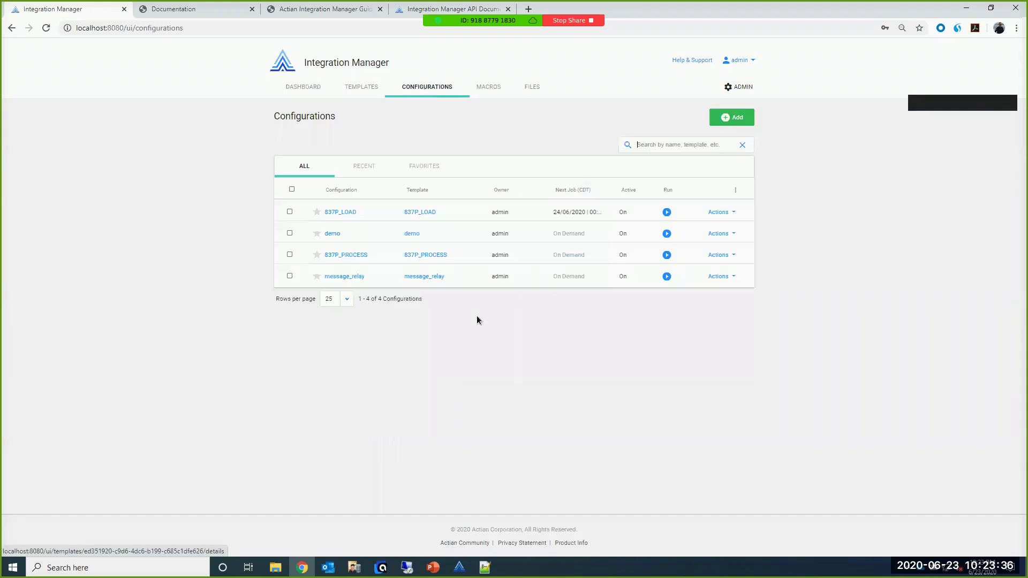
click(669, 217)
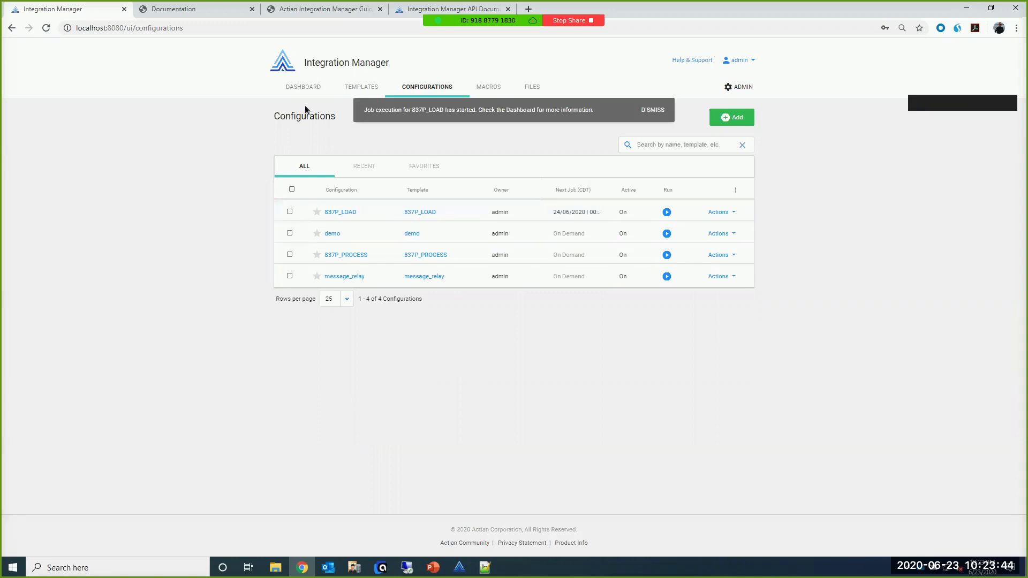
click(300, 89)
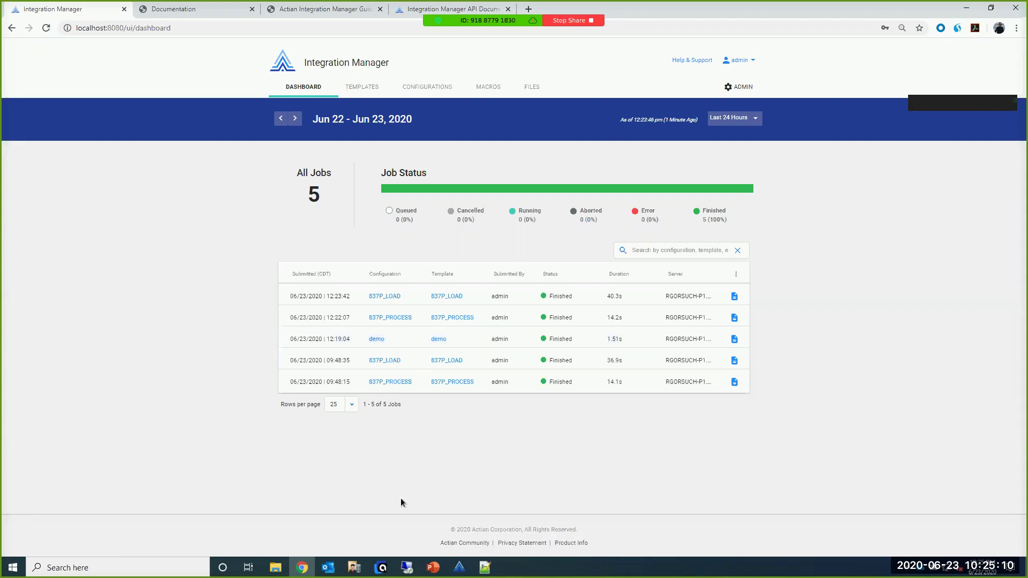
- Switch to DataConnect, collapse the HIPAA project, and show the IM3.process diagram
mouse_move(459, 566)
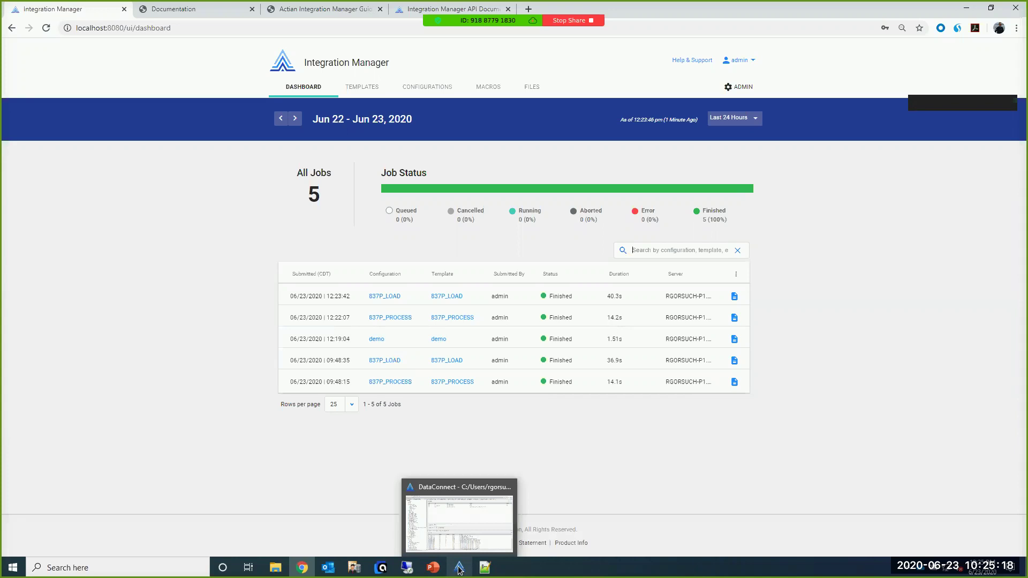
click(459, 567)
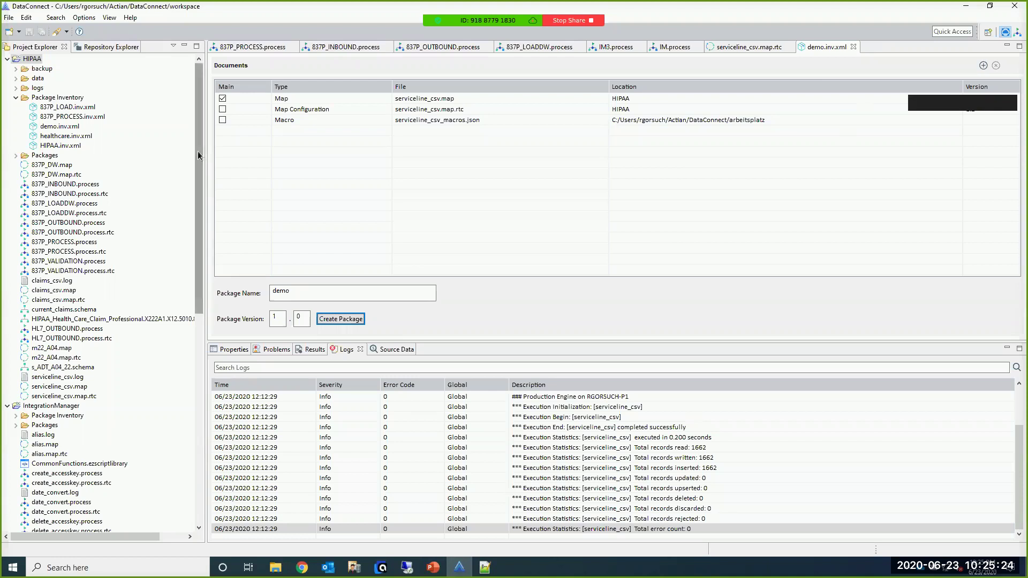
click(7, 59)
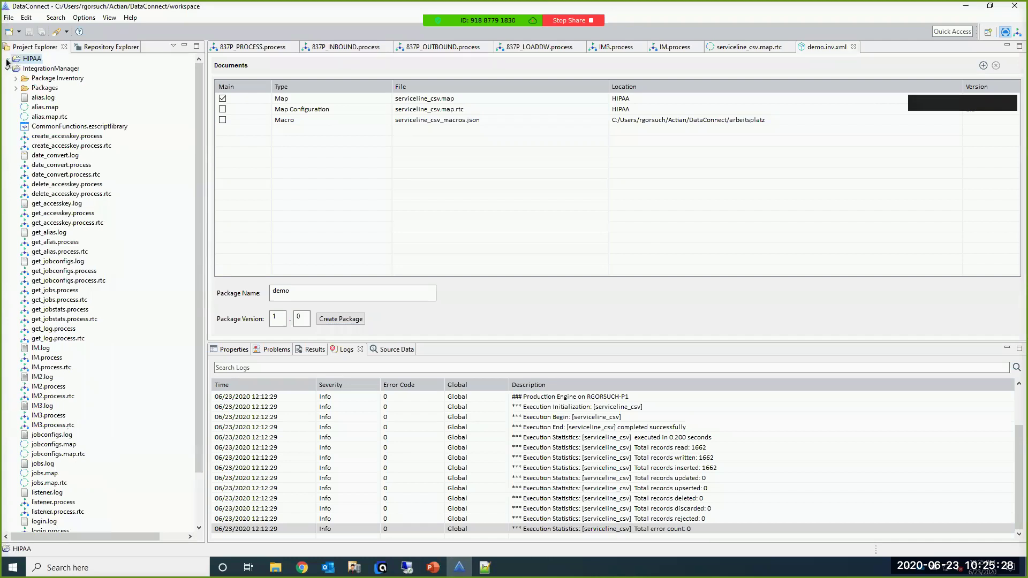
scroll(196, 93, down, 2)
scroll(196, 93, up, 2)
click(603, 48)
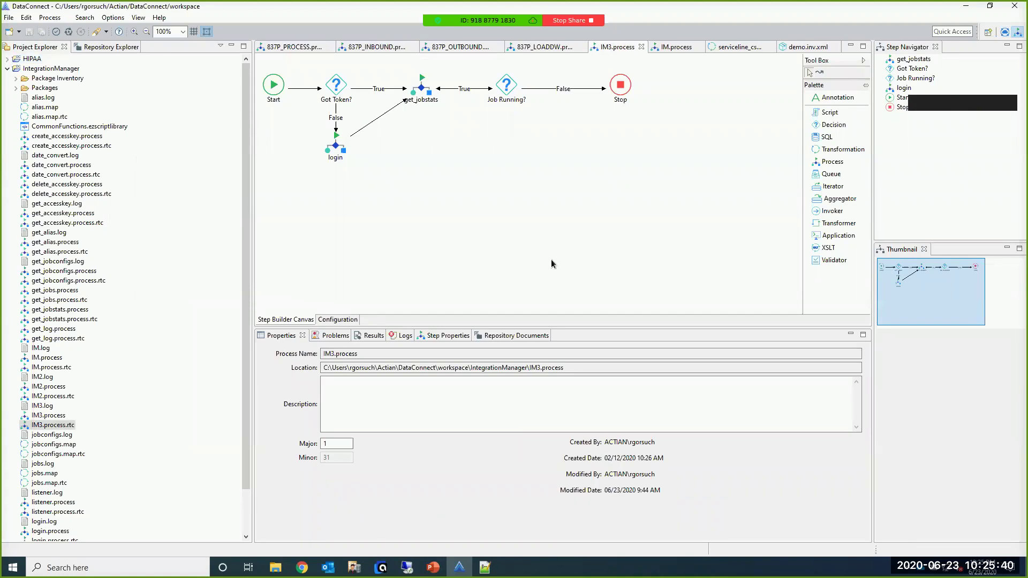
- Switch back to Integration Manager and run 837P_LOAD again from the configurations list
click(302, 568)
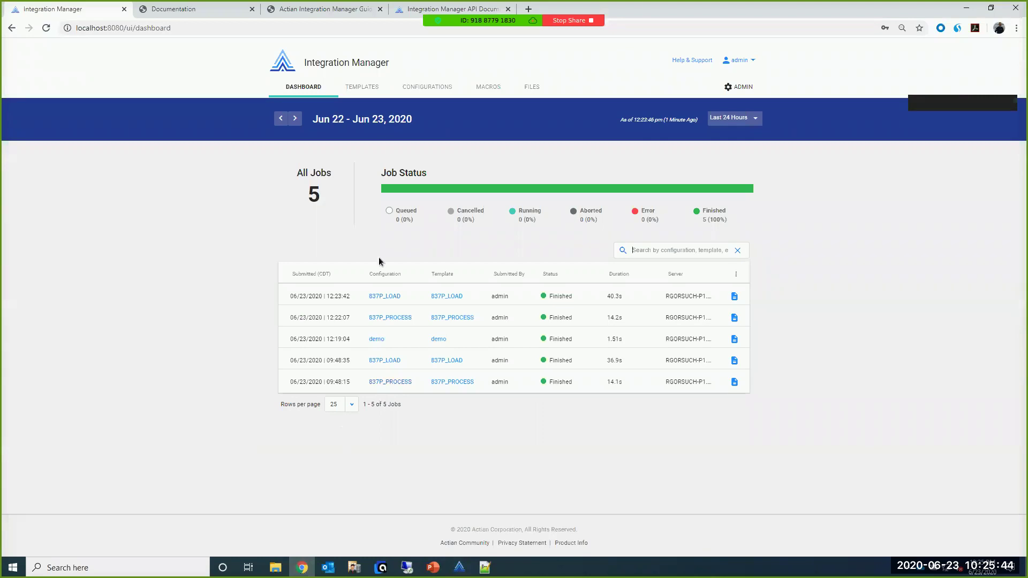
click(421, 87)
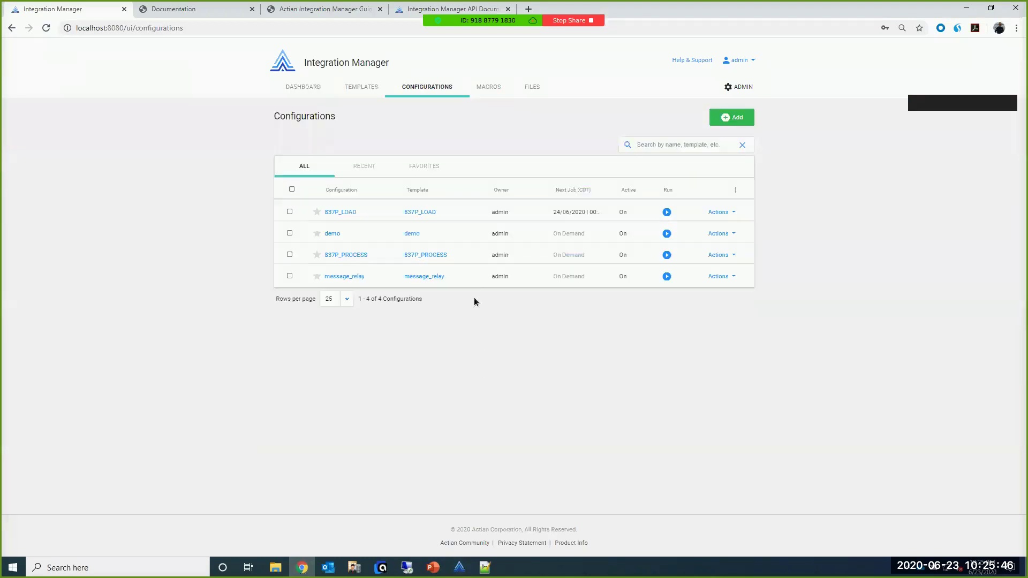
click(667, 213)
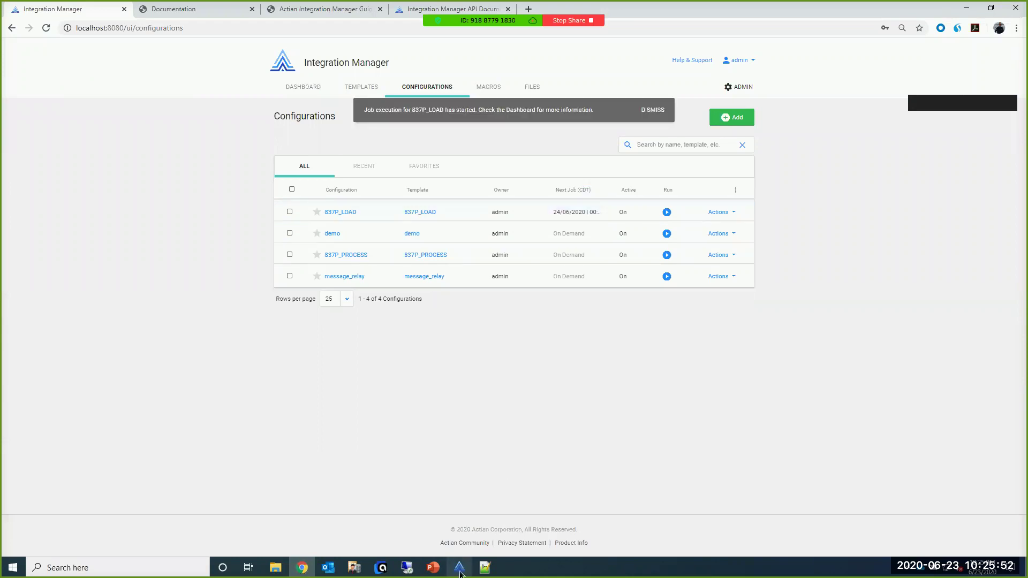
- Switch to DataConnect, run IM3.process, and display its execution log in an enlarged pane
click(460, 567)
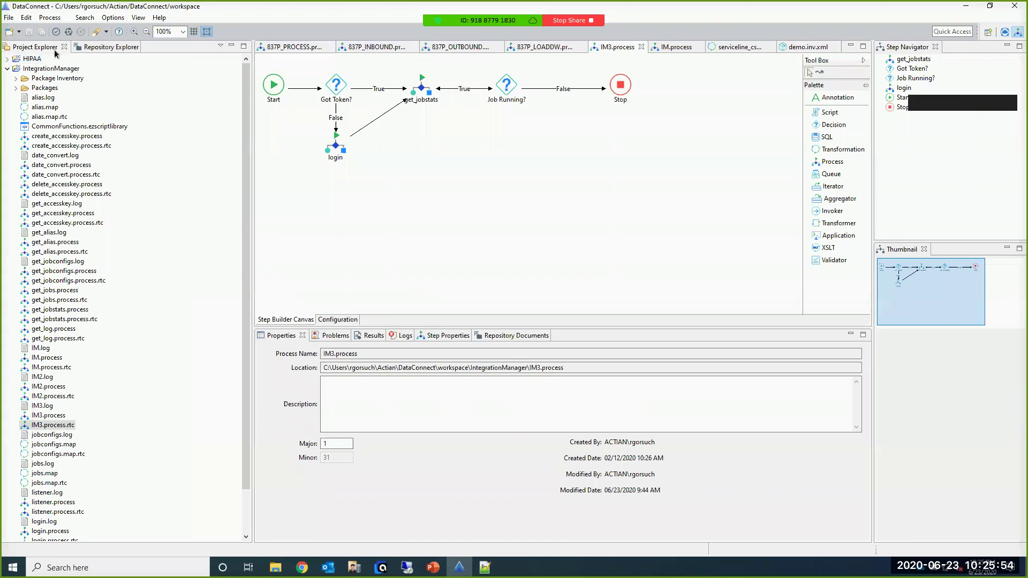
click(69, 32)
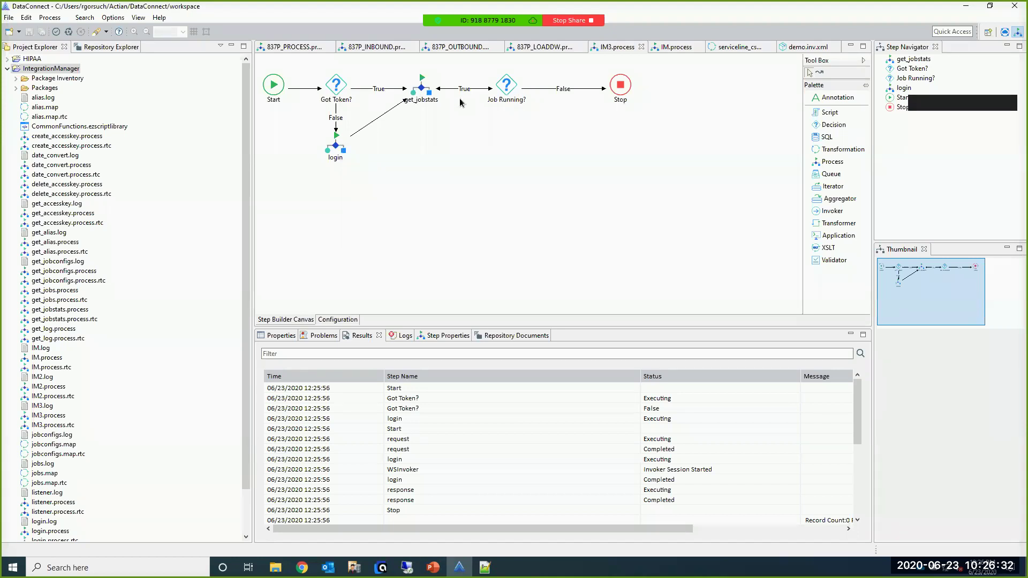
drag(512, 328, 469, 271)
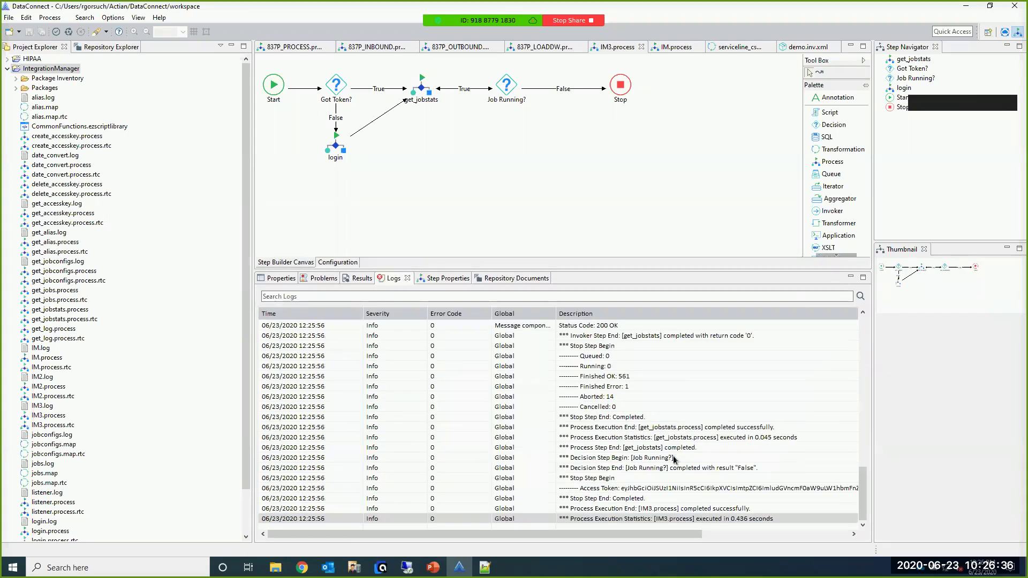
- Examine the IM3.process log entries for the login request, response properties, access token and get_jobstats call
drag(862, 488, 866, 377)
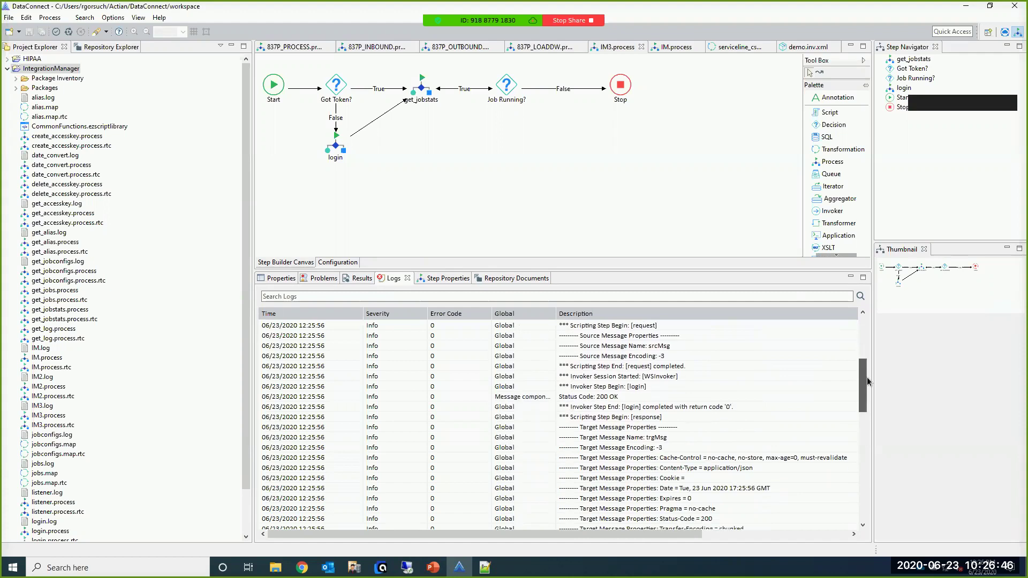
drag(866, 377, 866, 377)
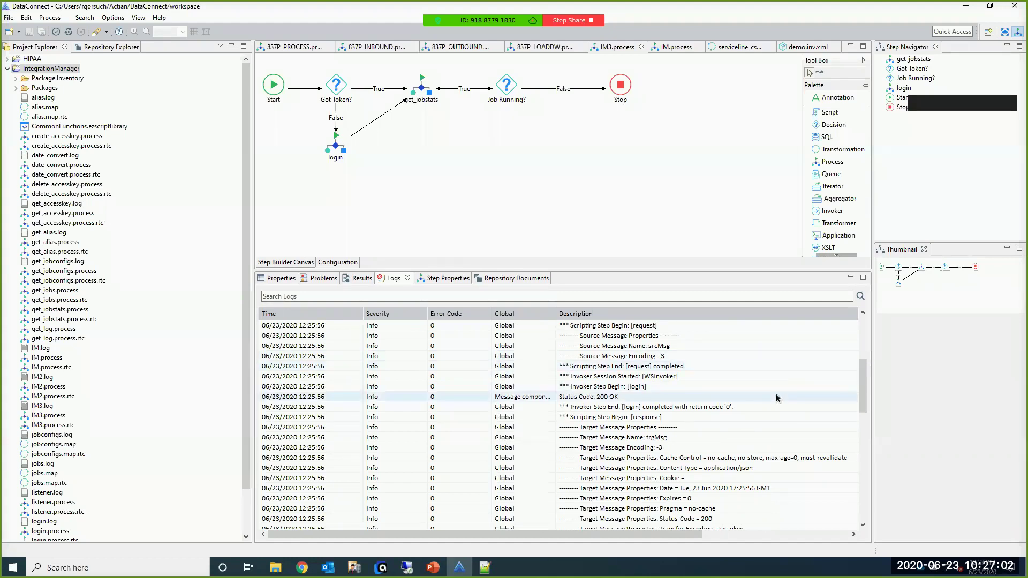
drag(862, 392, 859, 382)
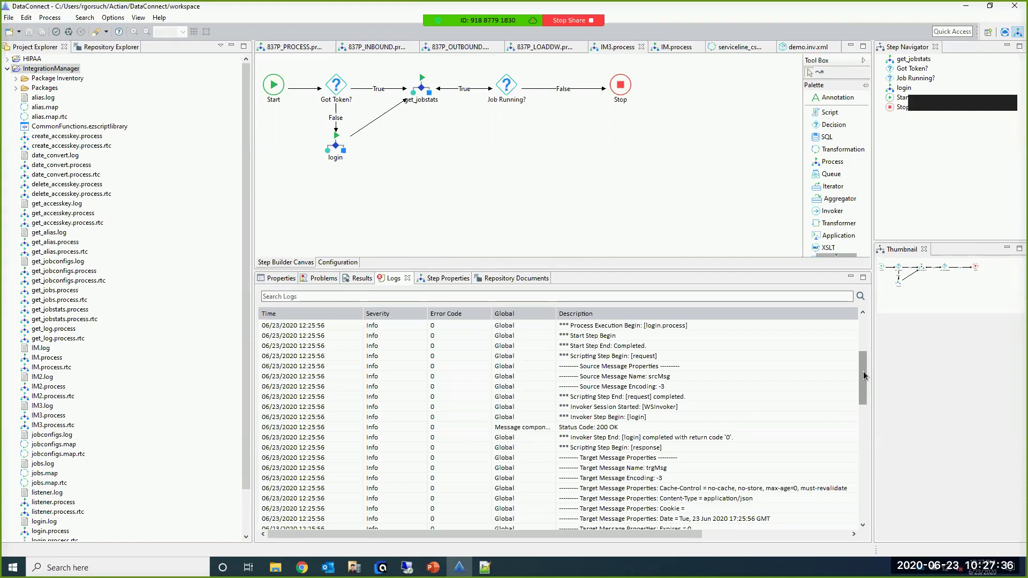
drag(863, 371, 862, 384)
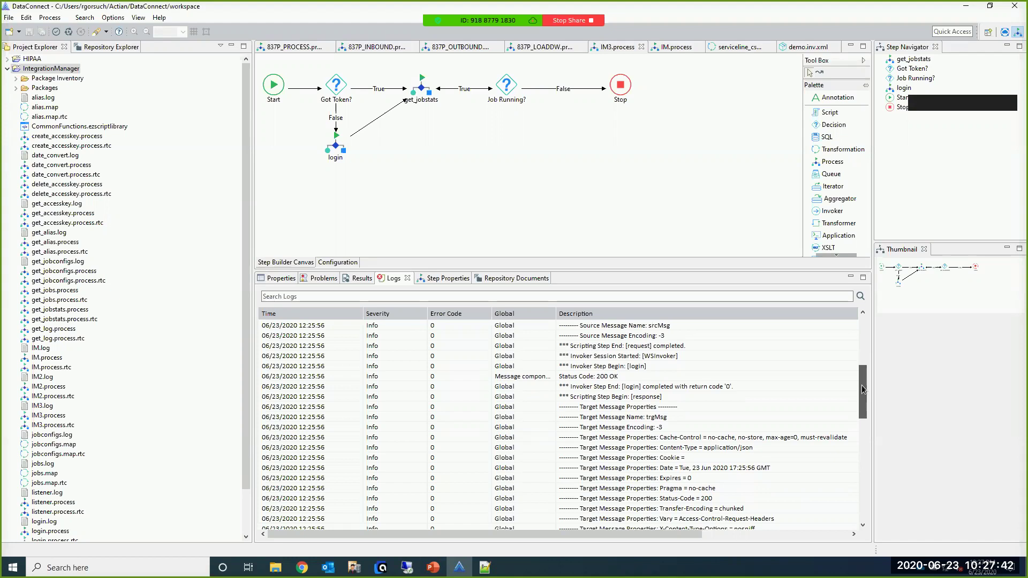
drag(862, 385, 866, 429)
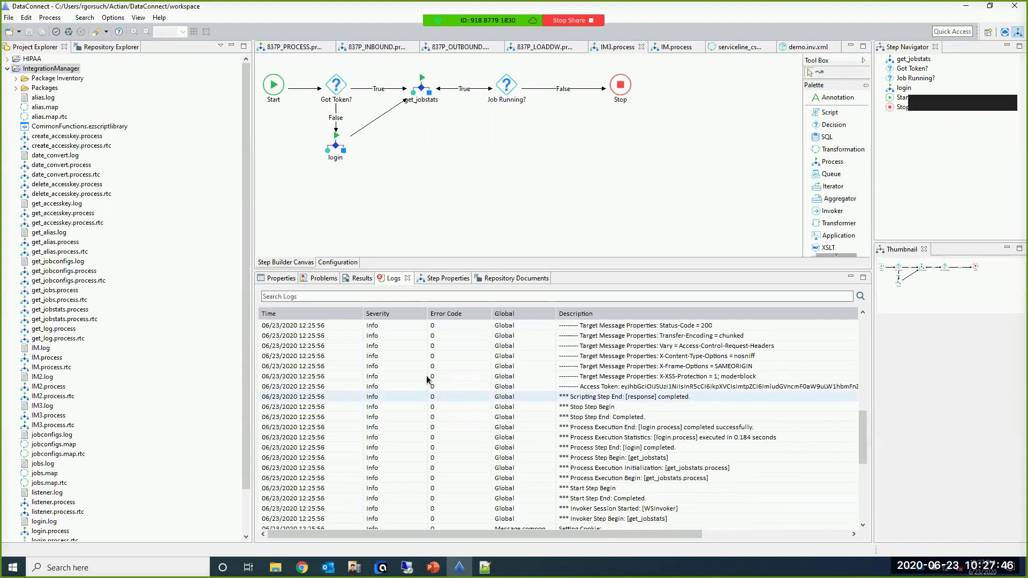
- Run IM.process and review its enlarged execution log from the final job status back to the get_jobstats messages
click(666, 47)
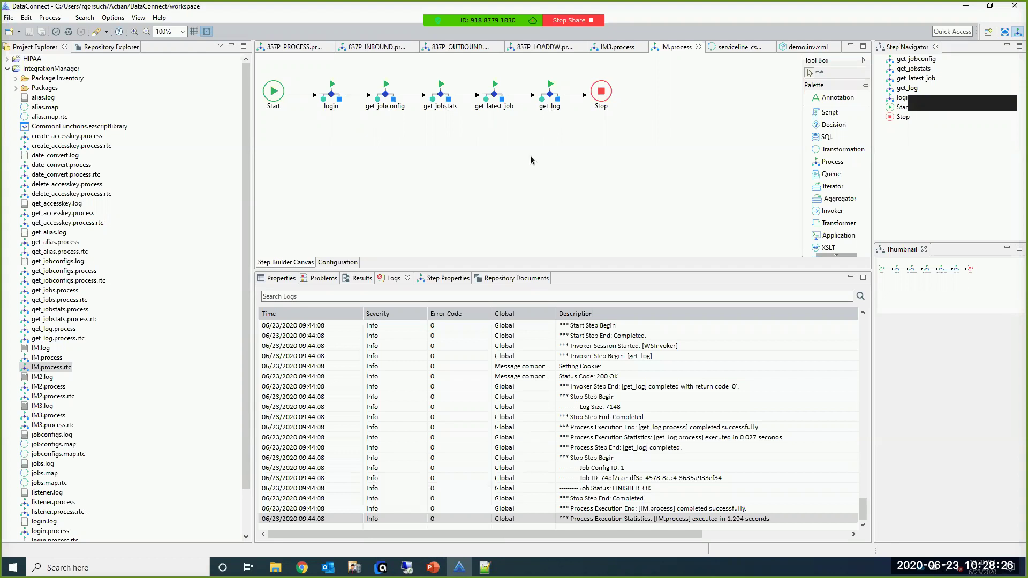
click(69, 32)
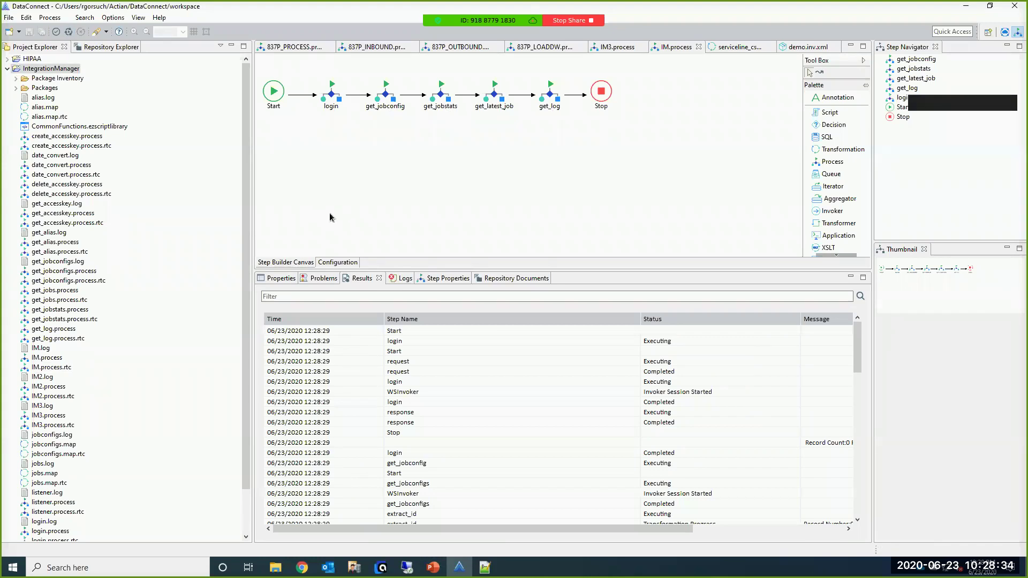
click(402, 278)
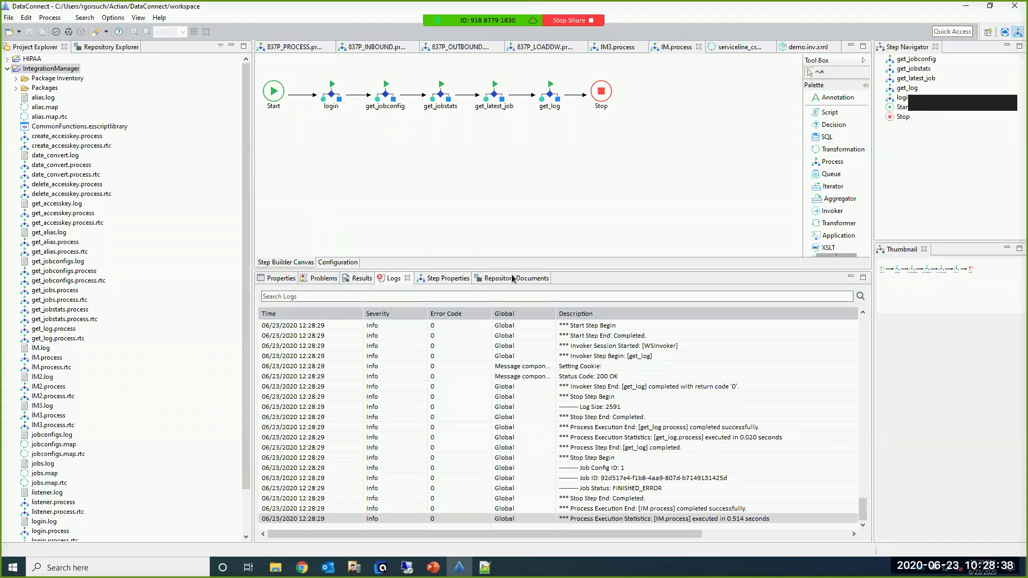
drag(512, 270, 509, 192)
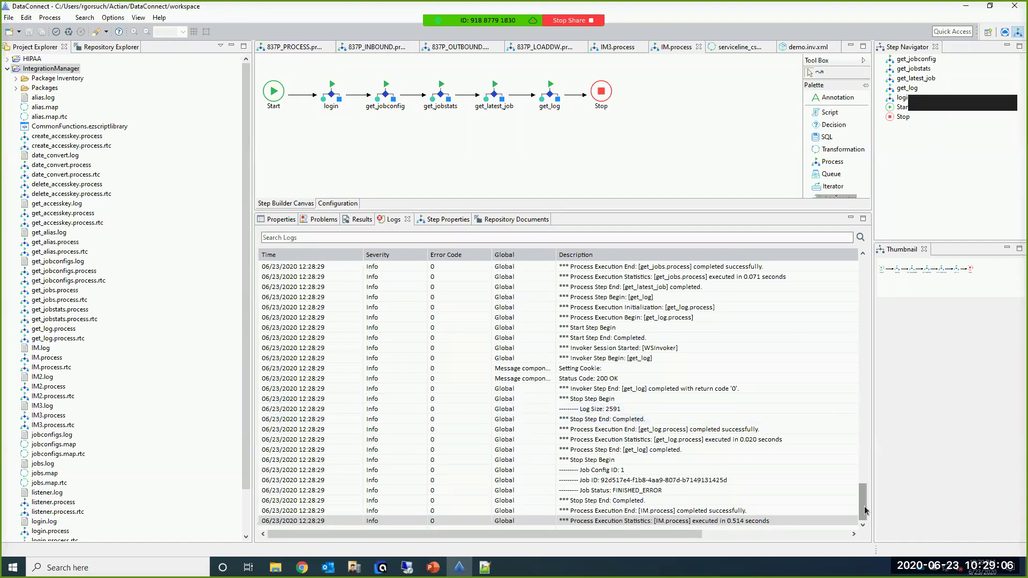
drag(863, 510, 863, 475)
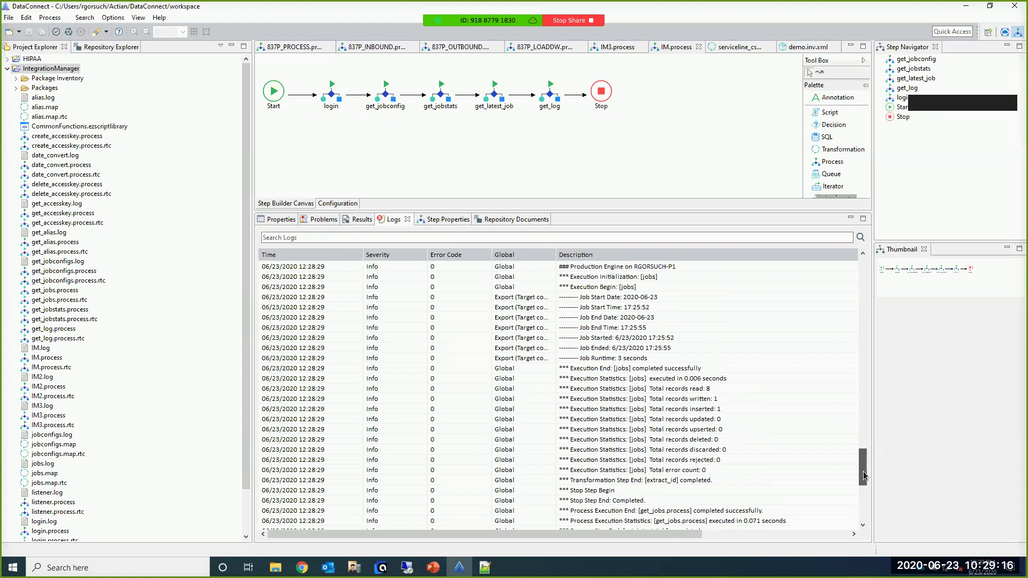
drag(863, 475, 865, 429)
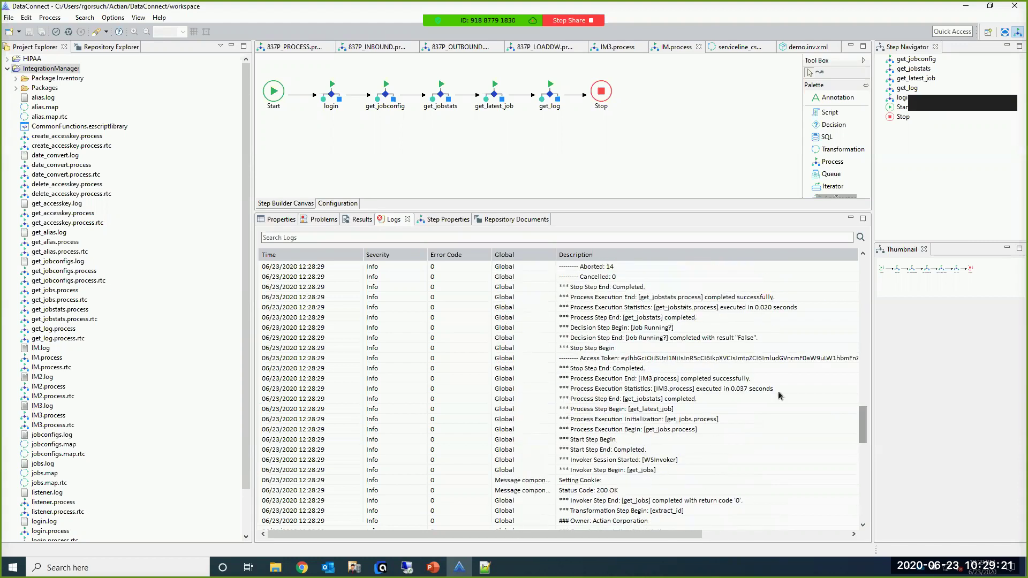
- Switch to Chrome and show the Integration Manager API documentation
click(302, 567)
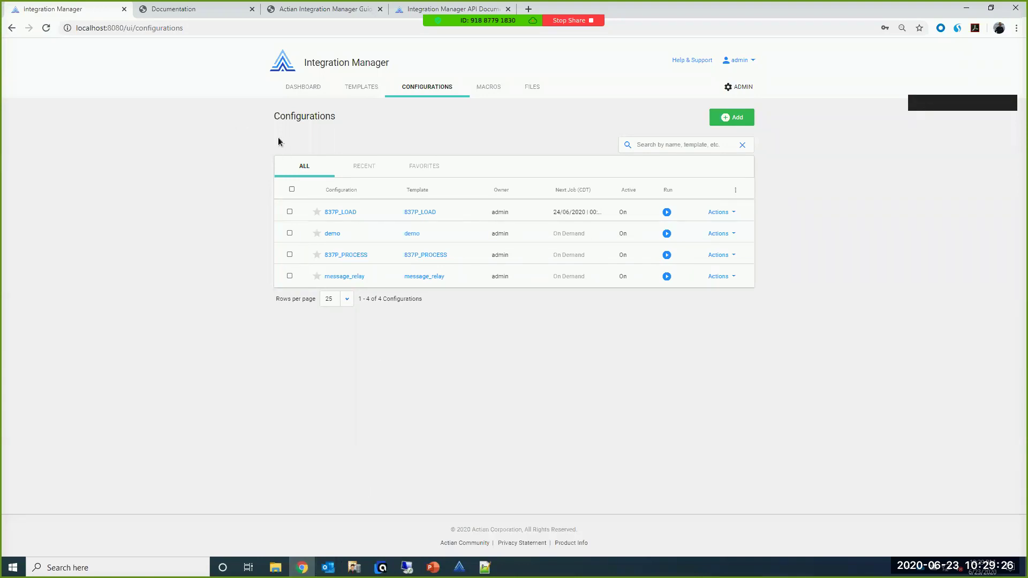
click(406, 10)
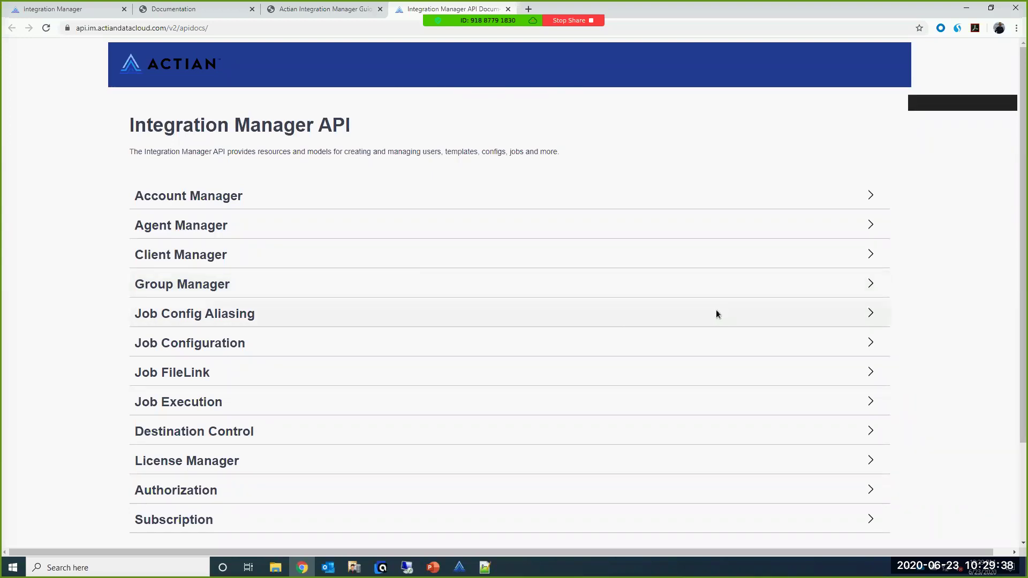
- Expand the Job Execution section and examine the parameters of the GET /jobconfigs/{id}/jobs endpoint, then collapse that endpoint
scroll(716, 315, down, 1)
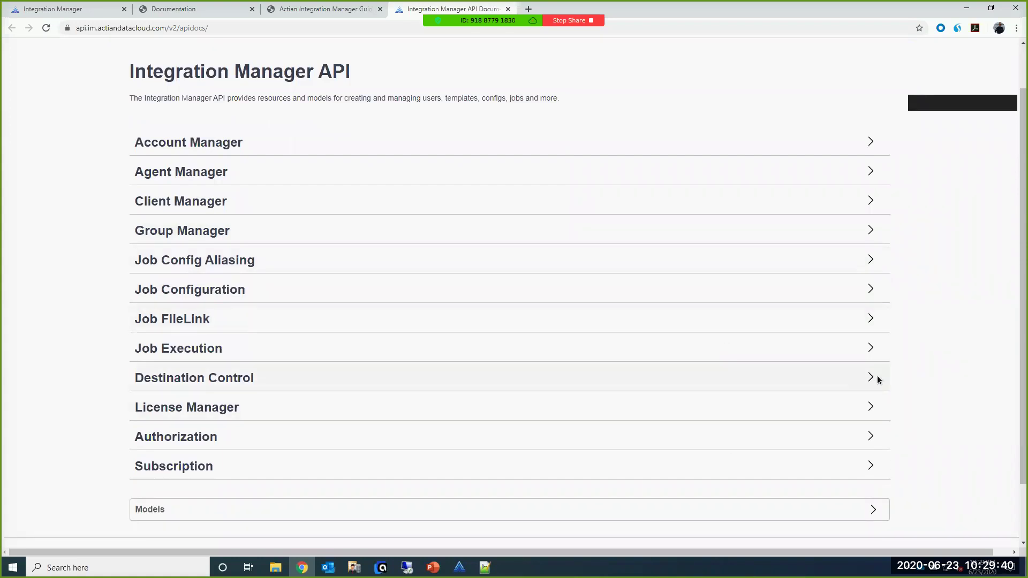
click(870, 348)
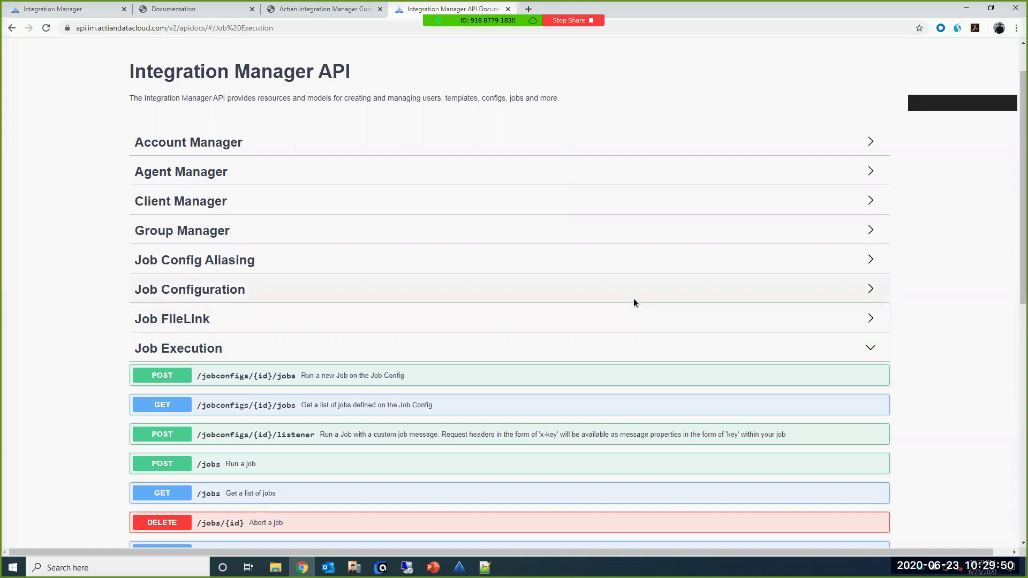
scroll(535, 255, down, 1)
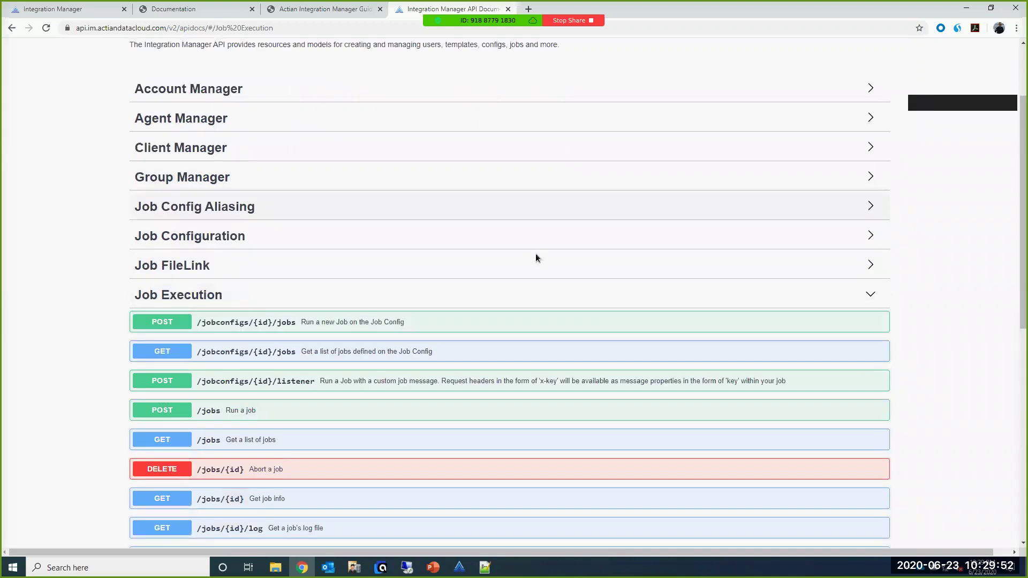
click(226, 351)
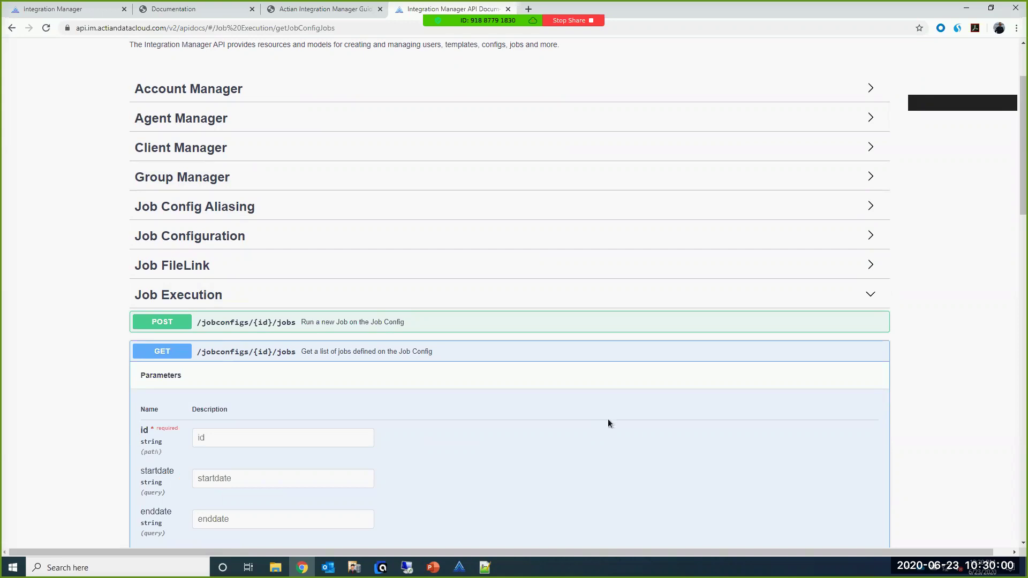
scroll(600, 421, down, 2)
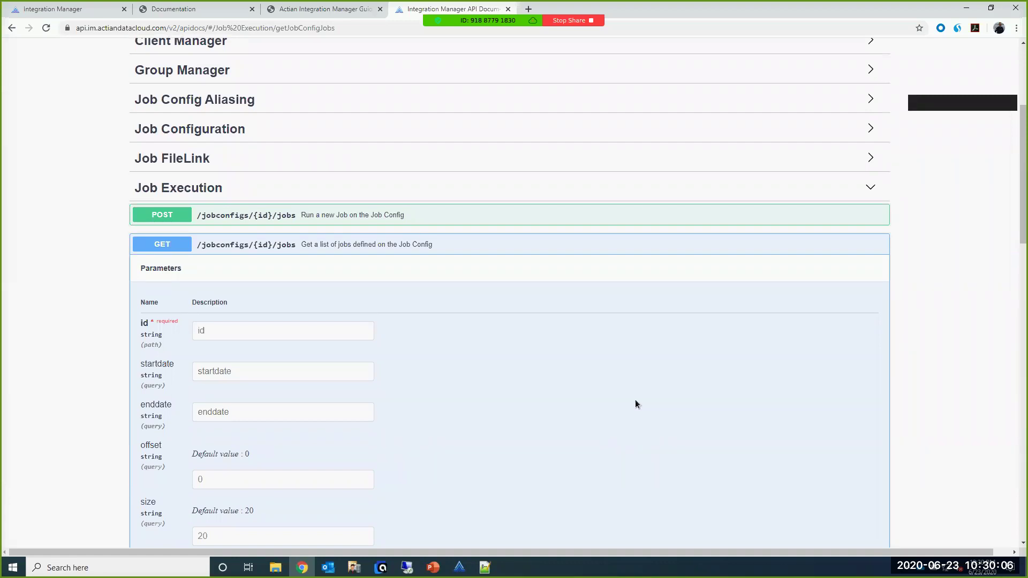
click(158, 244)
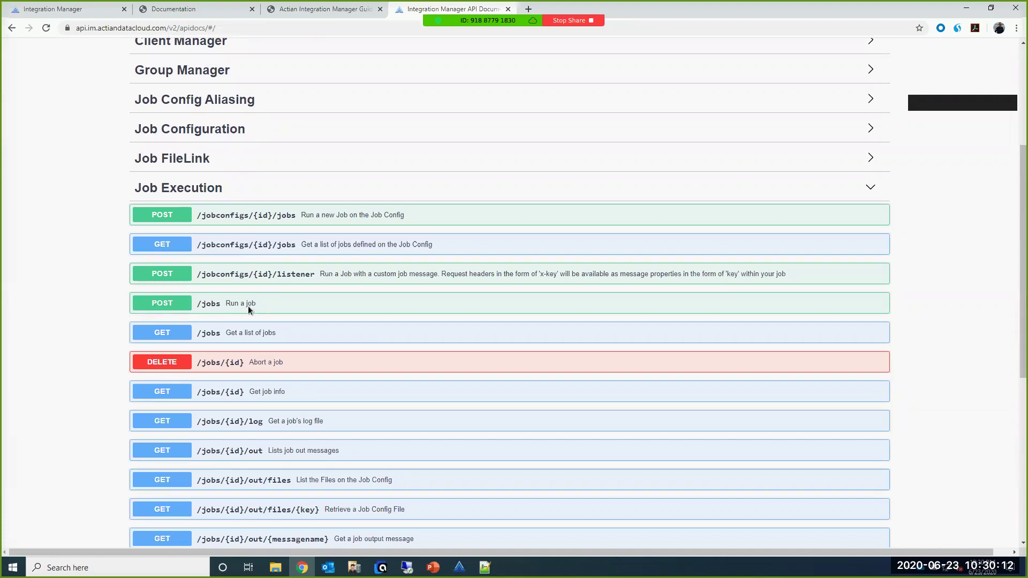
- Show the POST /jobs endpoint, examine the example value of its request body, and return to the API overview
click(155, 303)
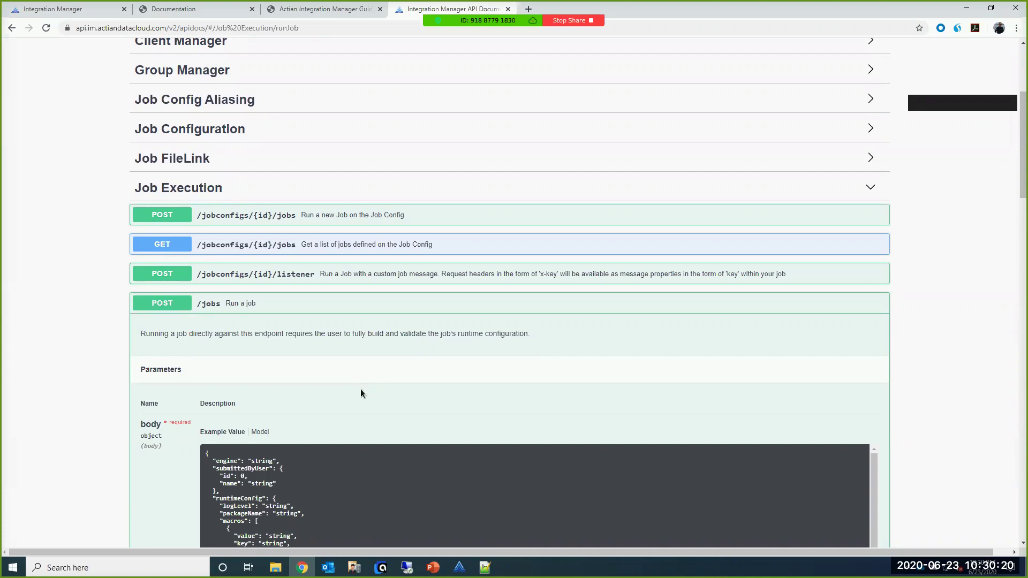
scroll(343, 406, down, 3)
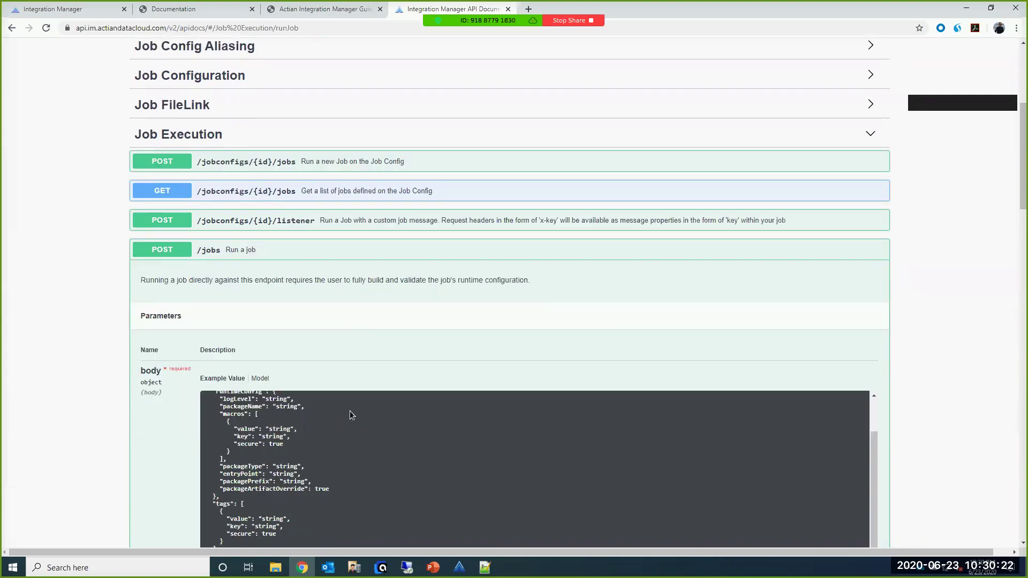
scroll(350, 415, up, 1)
drag(1024, 171, 1023, 202)
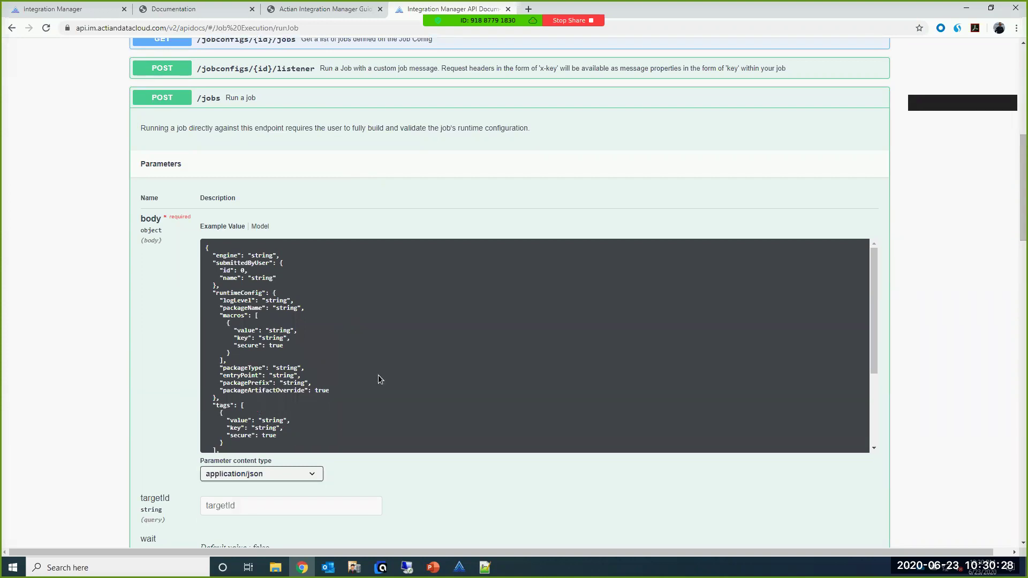
scroll(388, 406, down, 1)
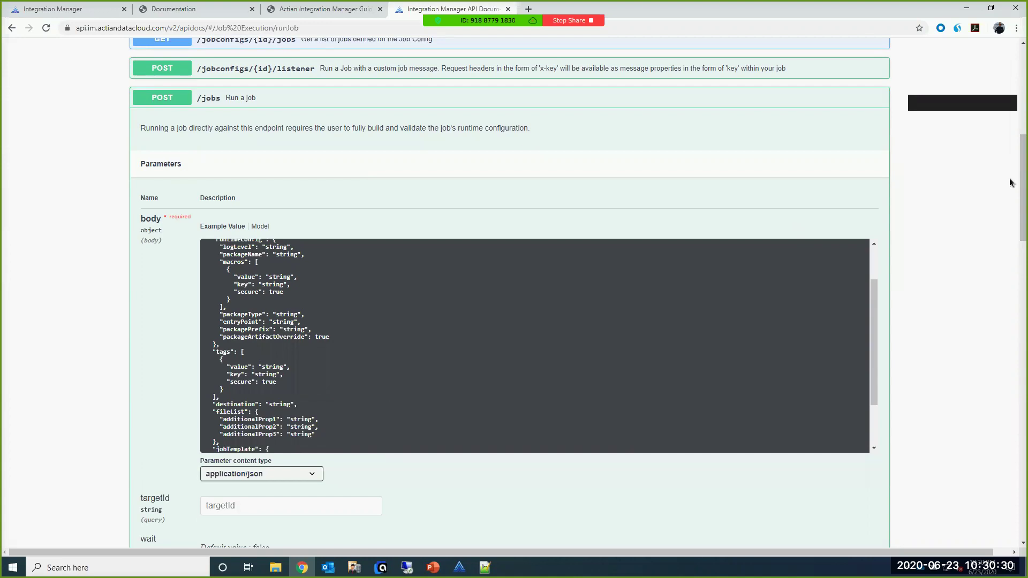
drag(1024, 170, 1009, 69)
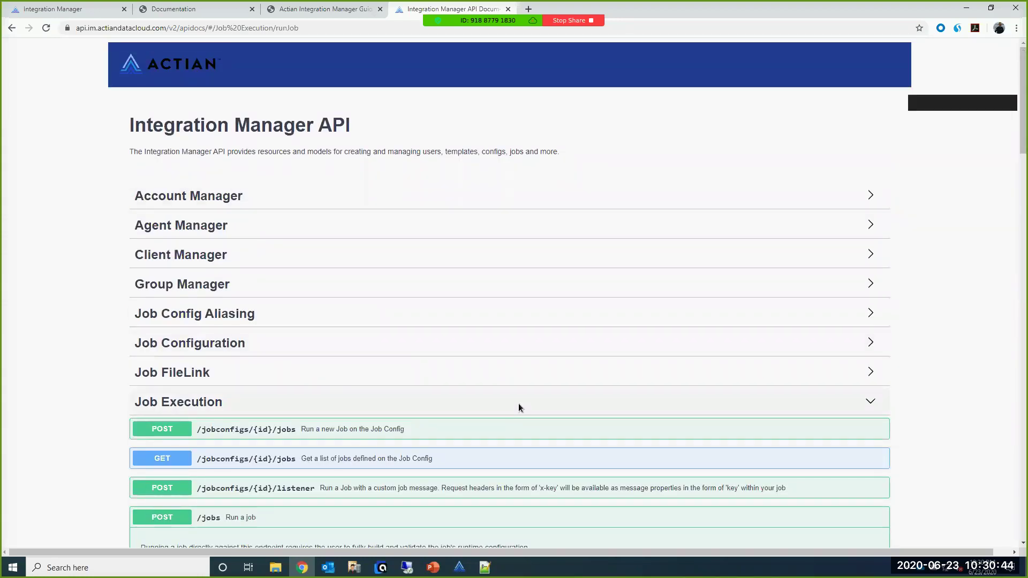
- Return to the Integration Manager configurations page and stop the Zoom screen share
click(71, 11)
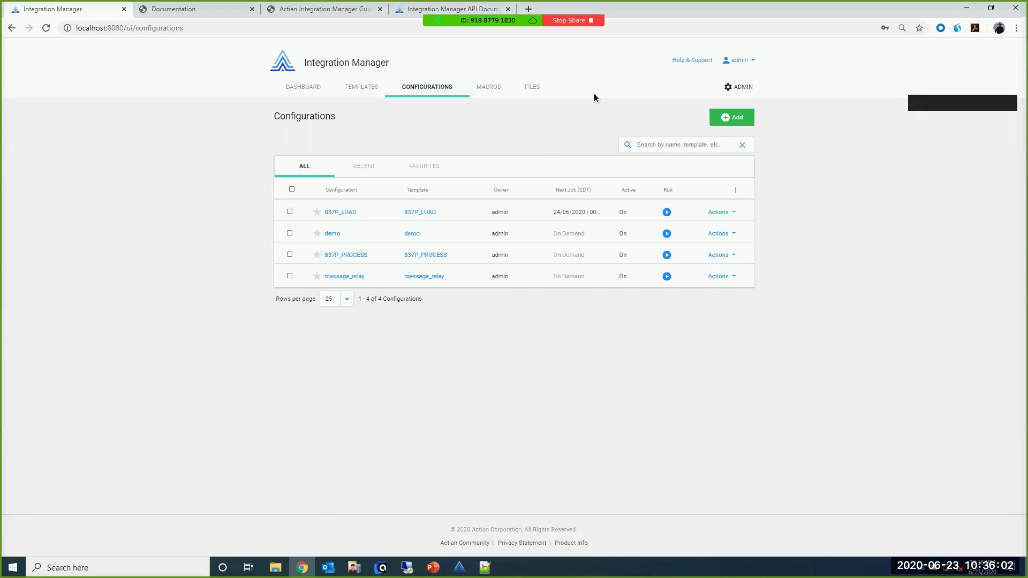
mouse_move(479, 12)
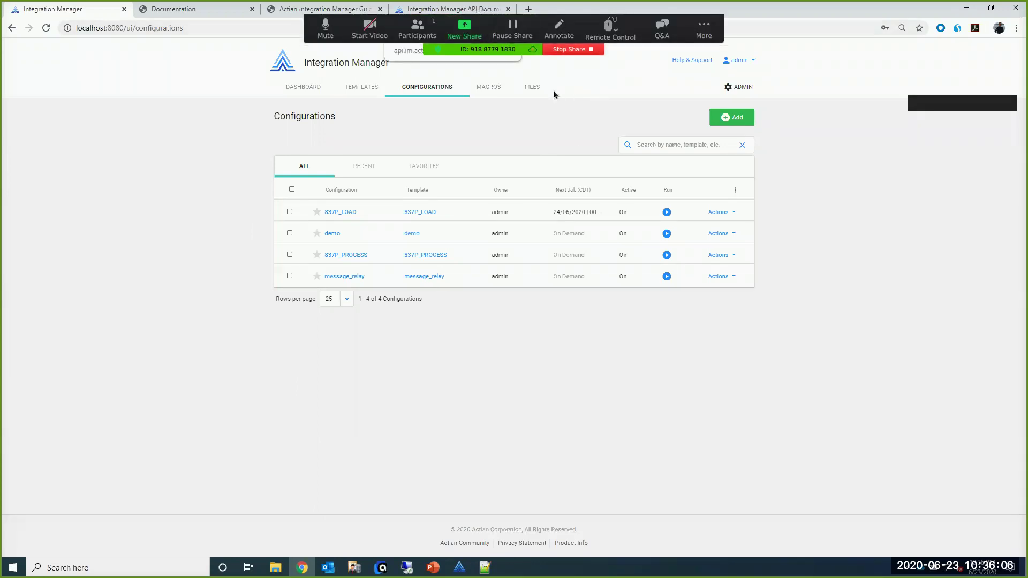
click(569, 48)
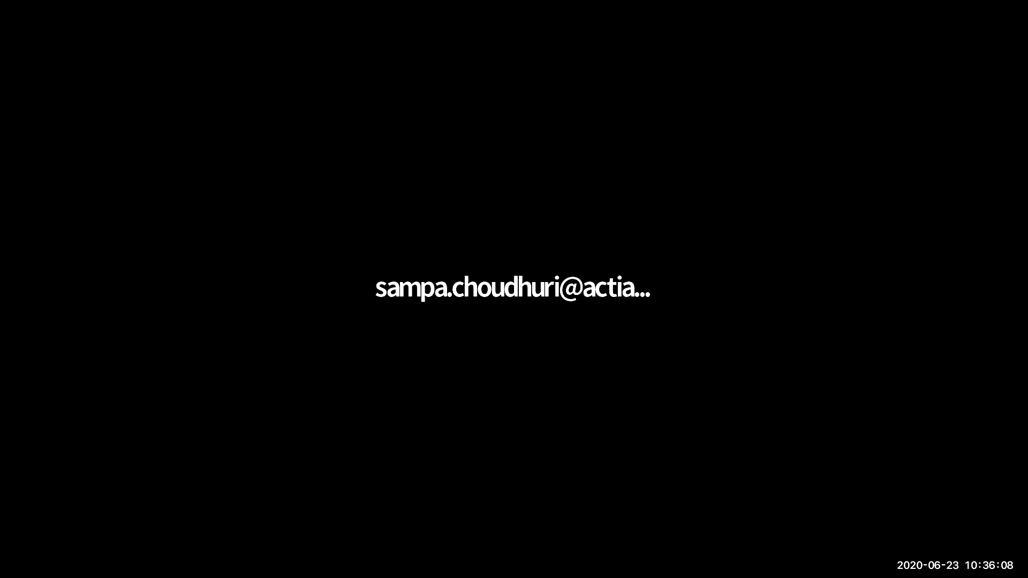